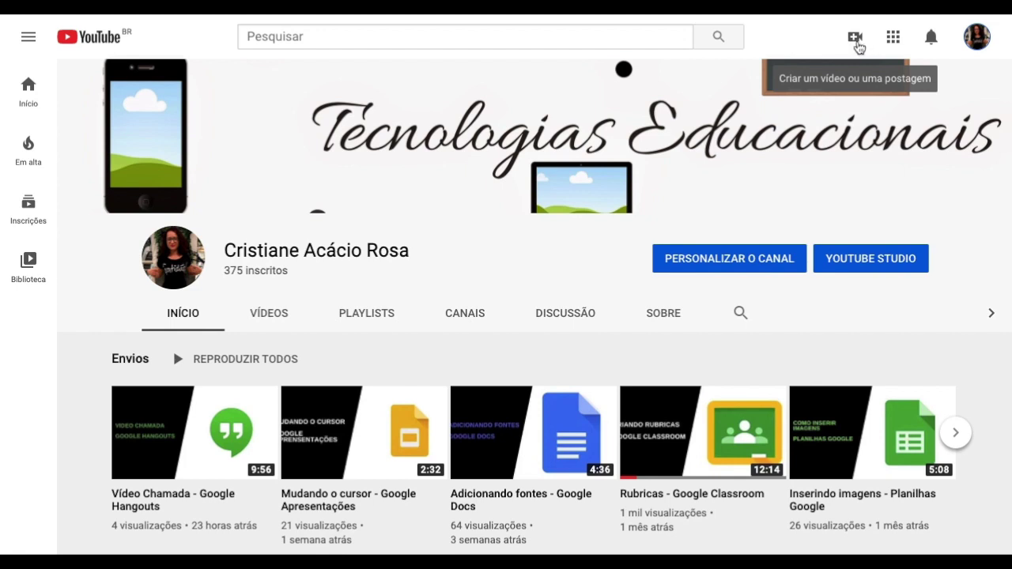
Start a new video upload using the file Regras de Notificação - Planilhas Google.mp4 from the Mesa folder.
left_click(854, 40)
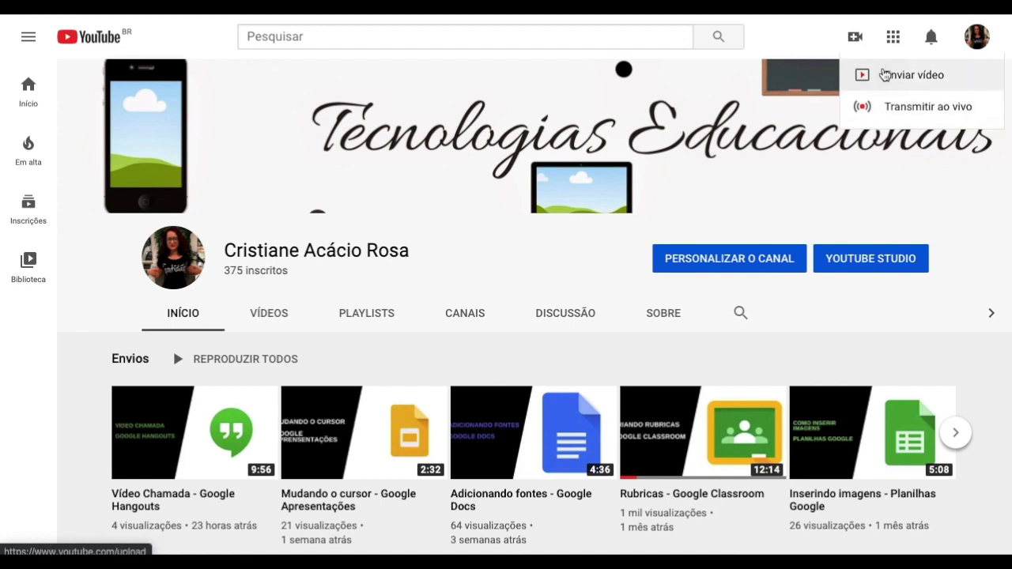
left_click(884, 74)
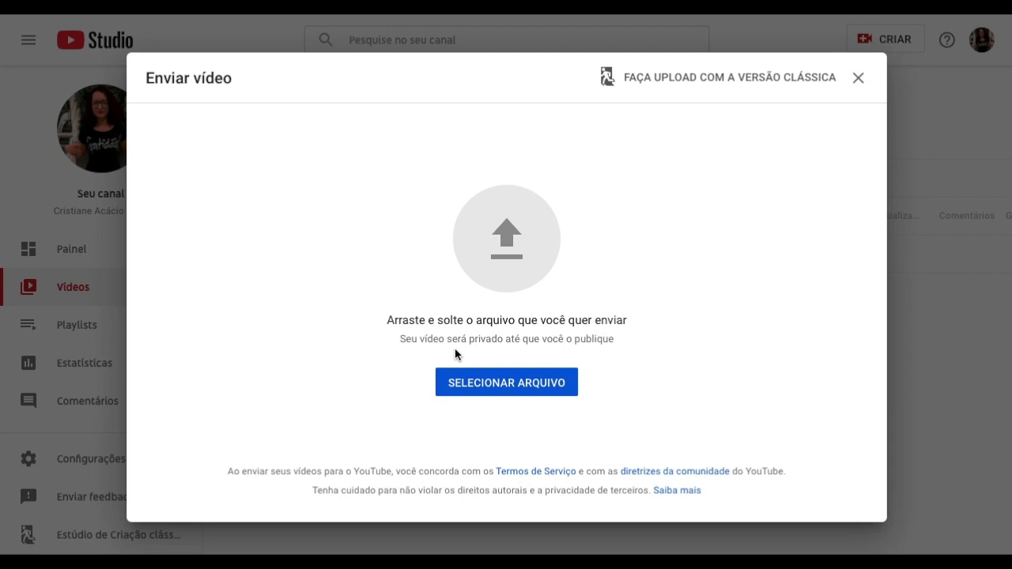
left_click(479, 393)
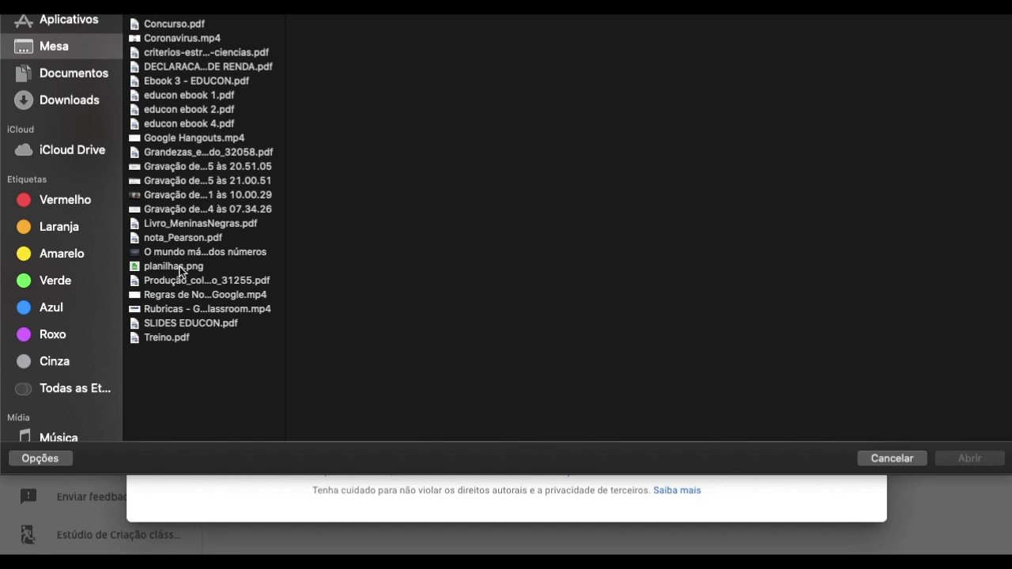
left_click(179, 295)
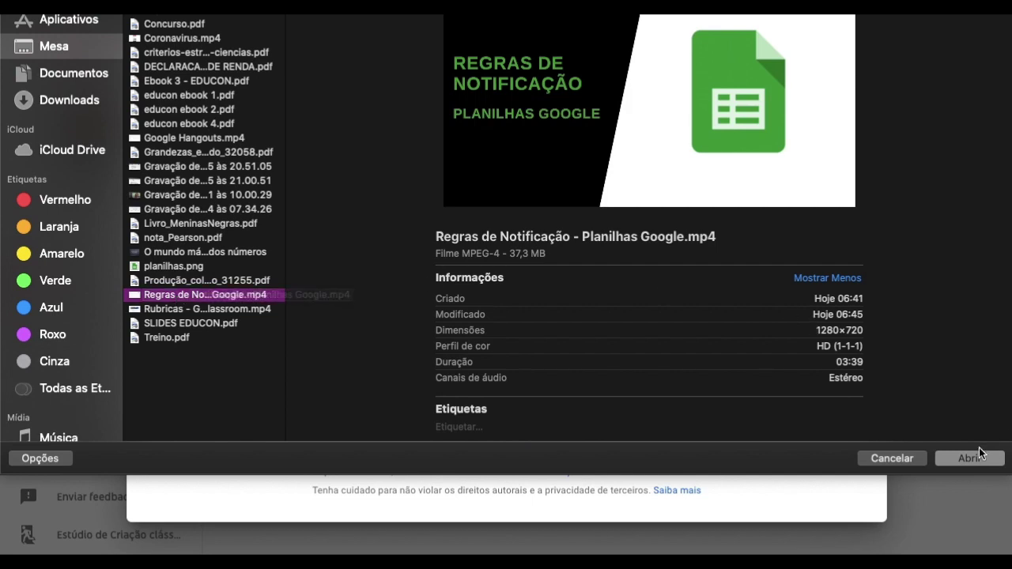
left_click(963, 459)
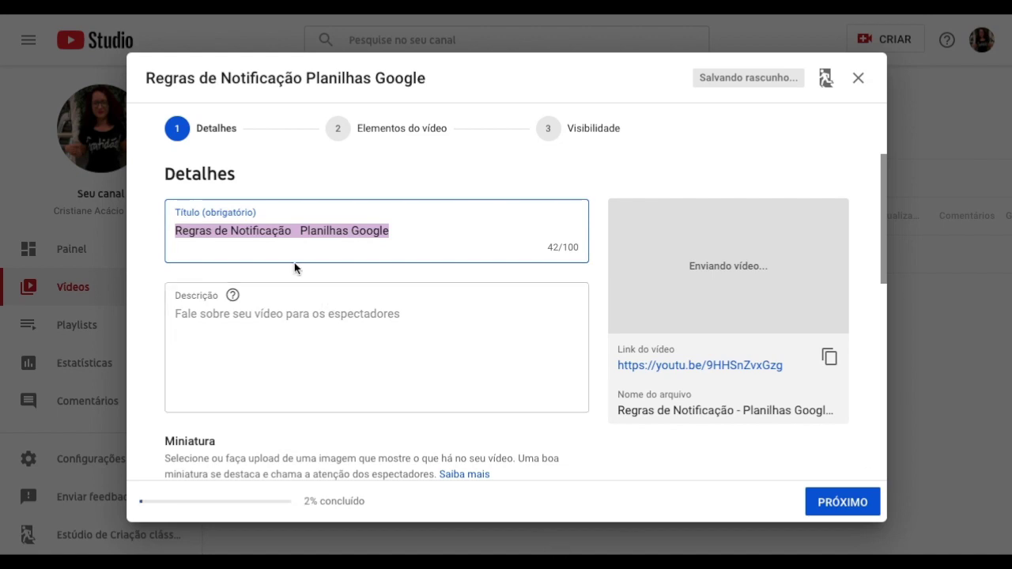
Correct the video title to "Regras de Notificação - Planilhas Google" by putting a hyphen between the two parts.
left_click(304, 230)
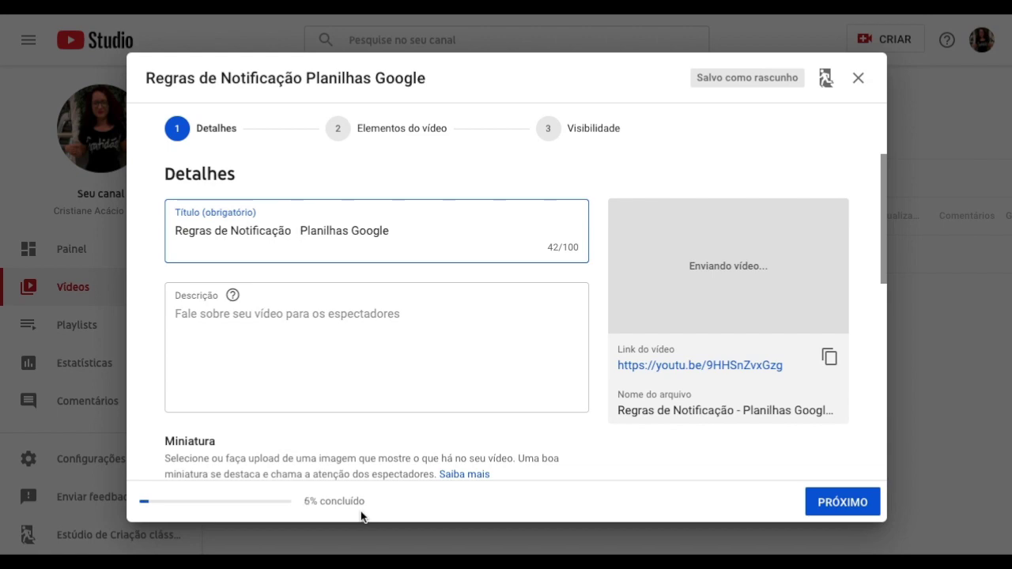
key("BackSpace")
key("BackSpace")
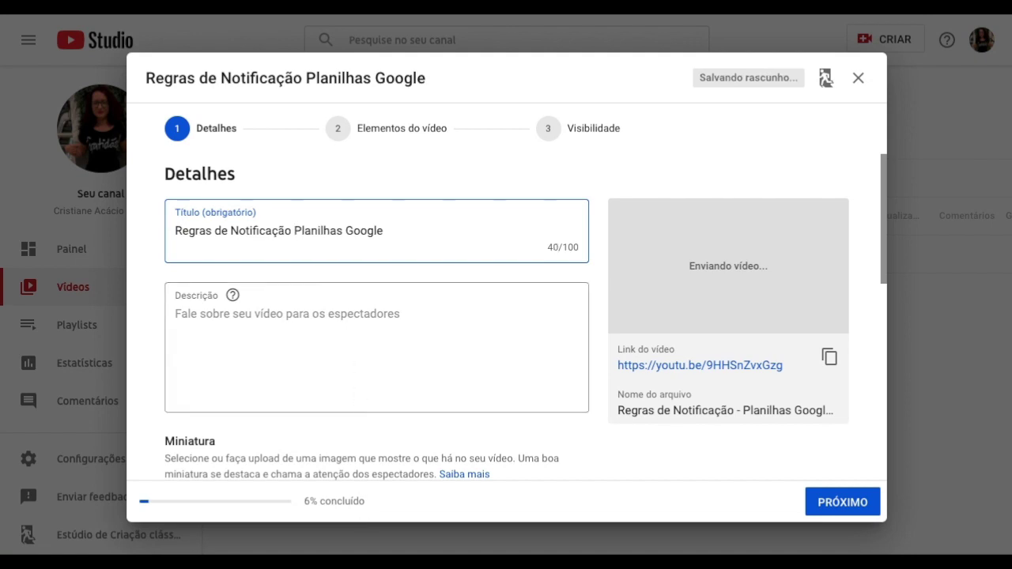
type("-")
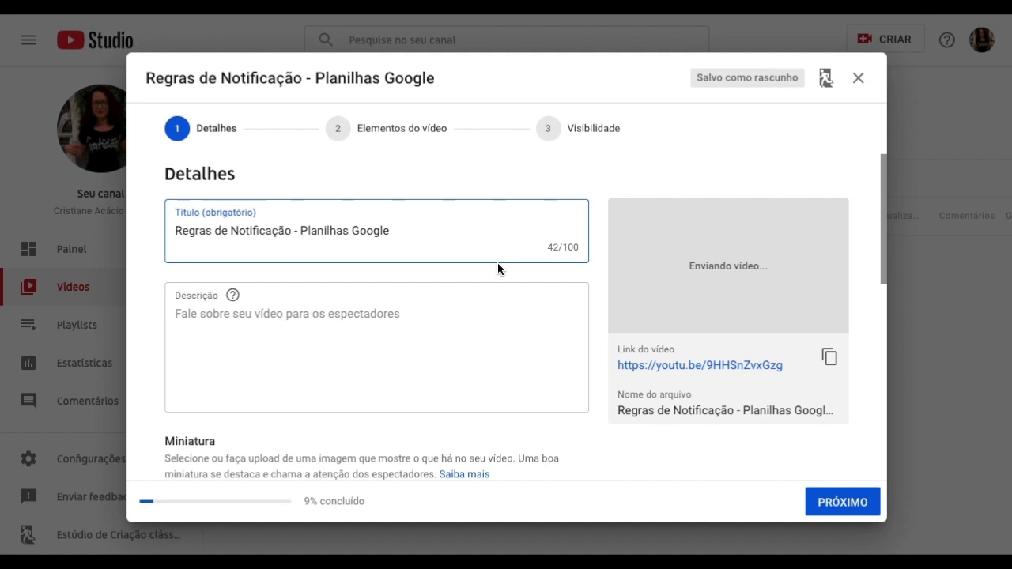
Write a video description beginning with "Nesse" and ending with the channel's Twitter, Facebook, Instagram, blog and LinkedIn links.
left_click(306, 314)
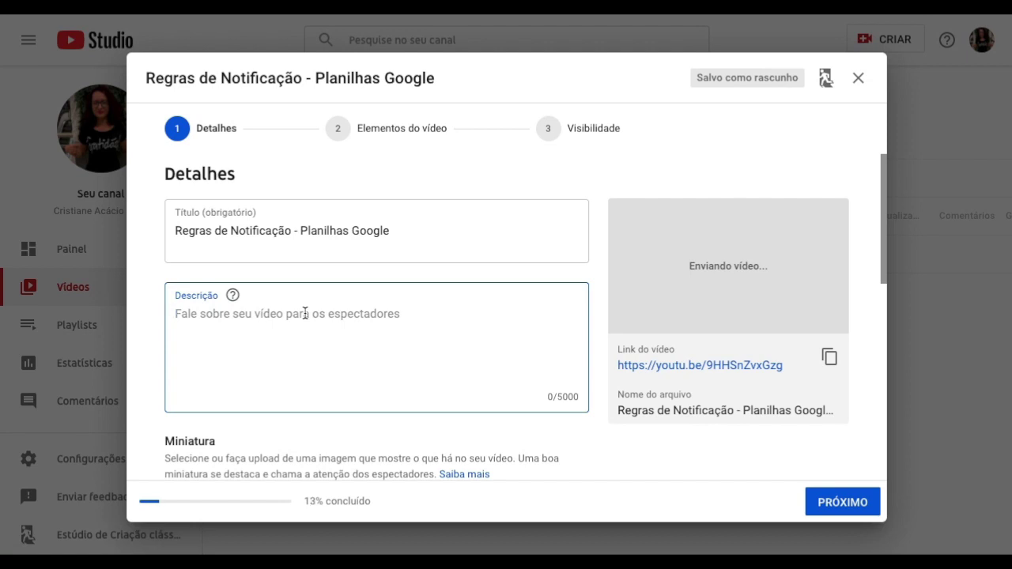
type("Nesse")
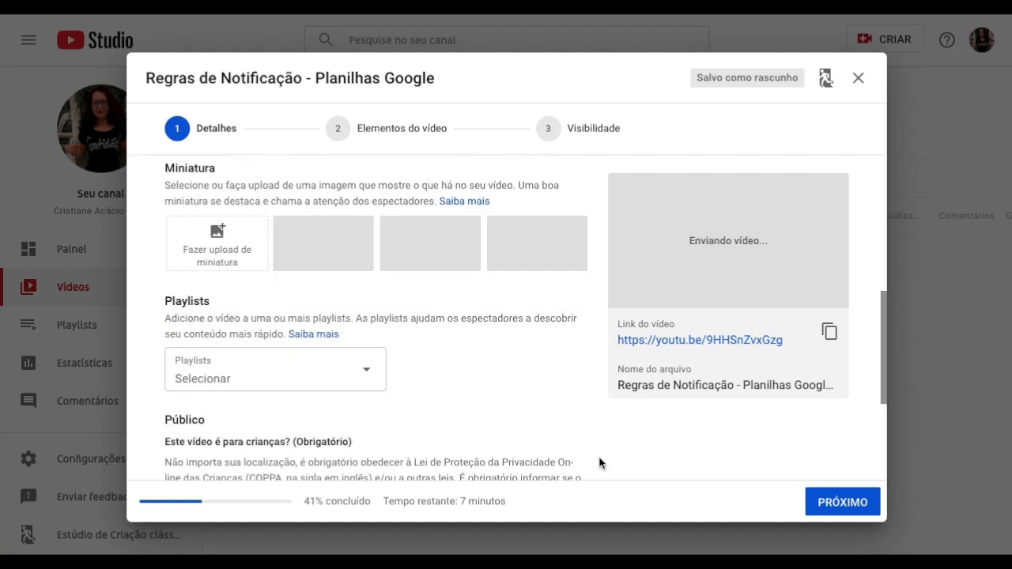
scroll(599, 463, "up", 2)
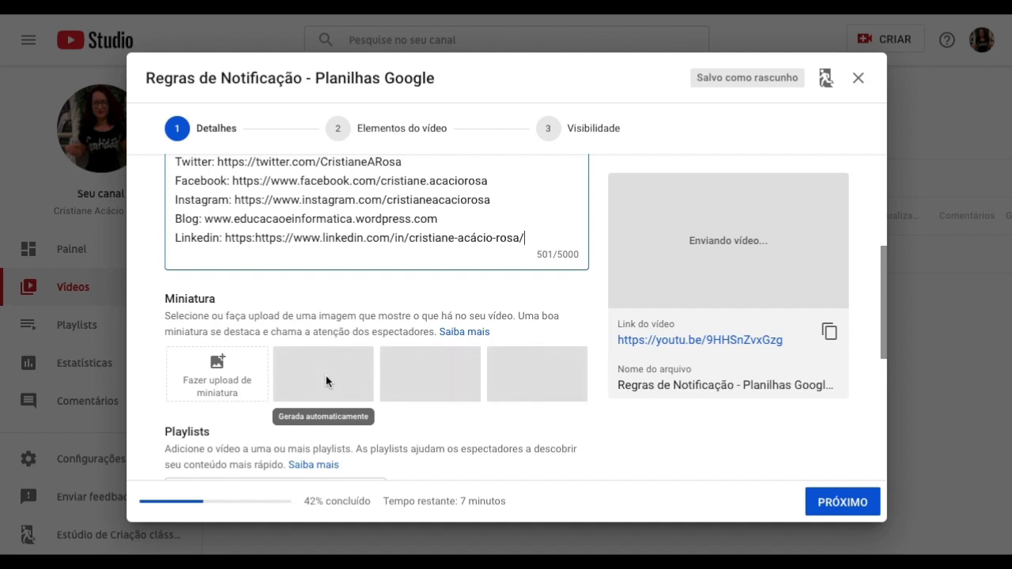
Select the Planilhas Google playlist for the video.
scroll(325, 381, "down", 1)
scroll(464, 421, "down", 2)
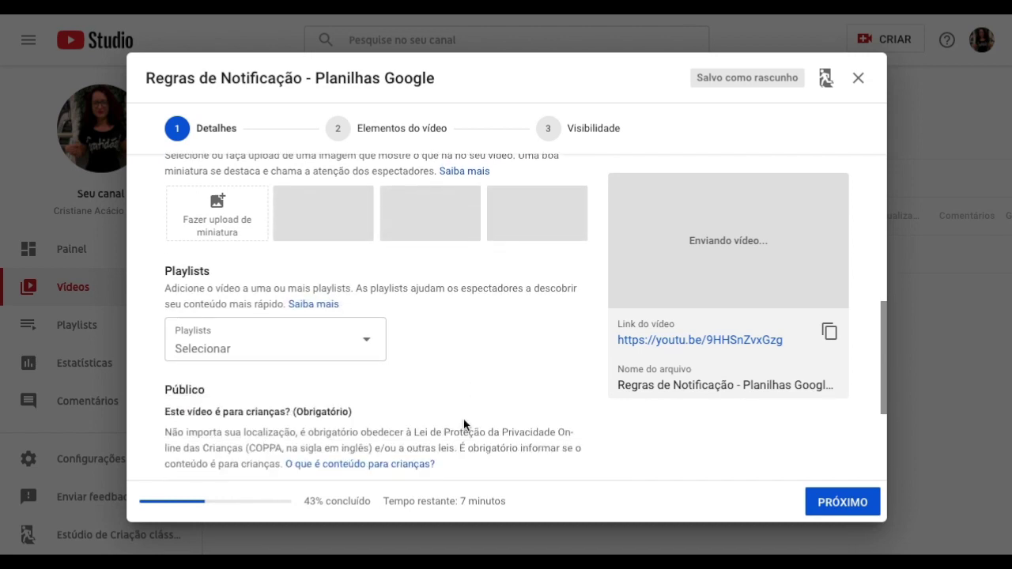
left_click(361, 341)
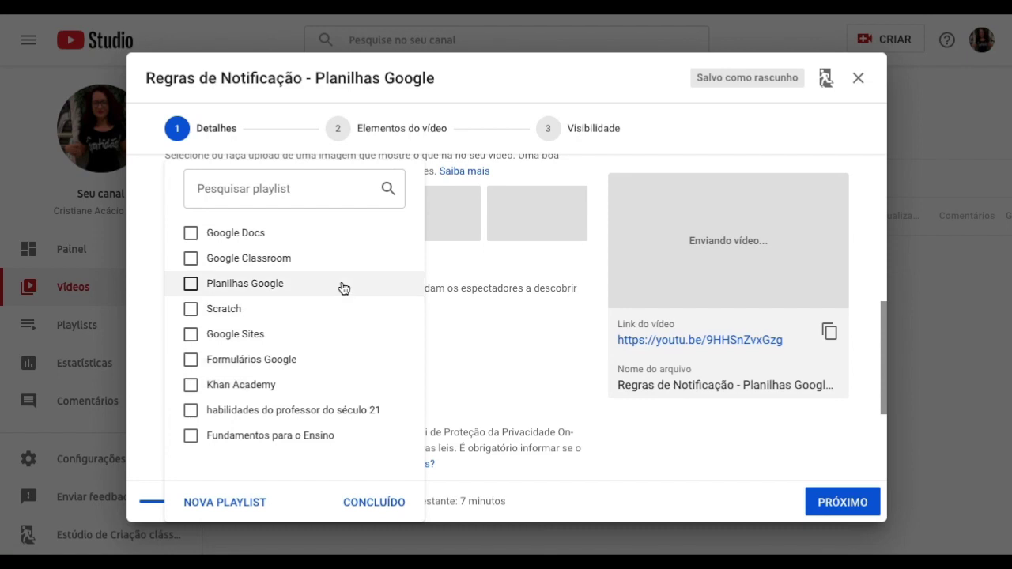
left_click(189, 286)
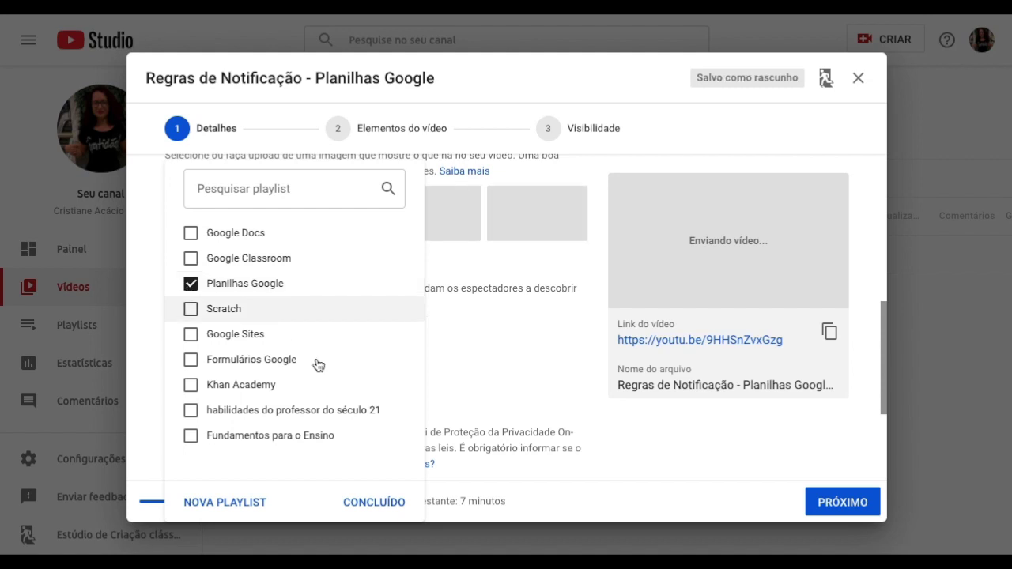
left_click(198, 312)
left_click(199, 335)
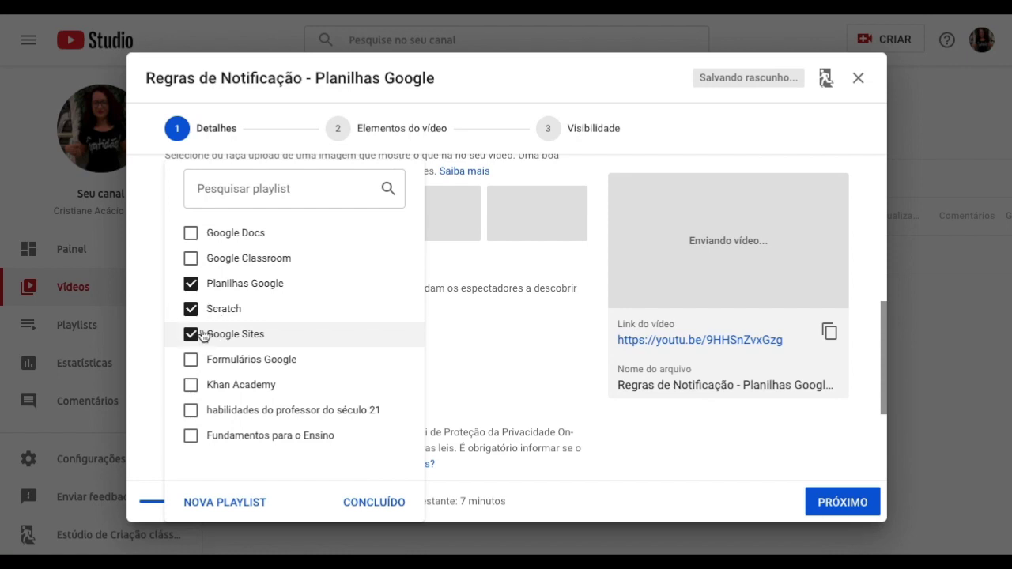
left_click(200, 334)
left_click(198, 310)
Confirm the playlist choice and declare that the video is not content for children.
left_click(357, 504)
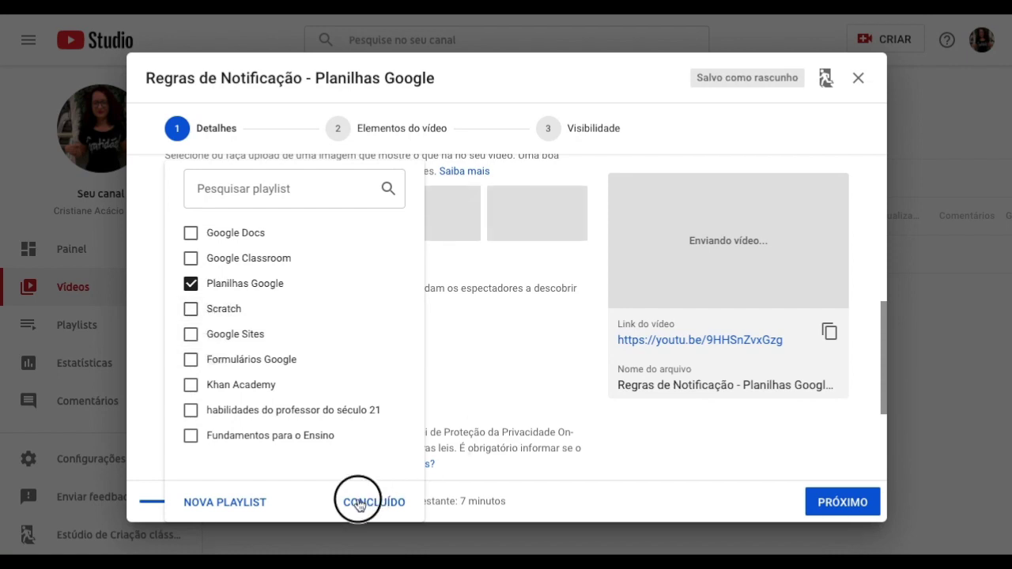
scroll(511, 402, "down", 1)
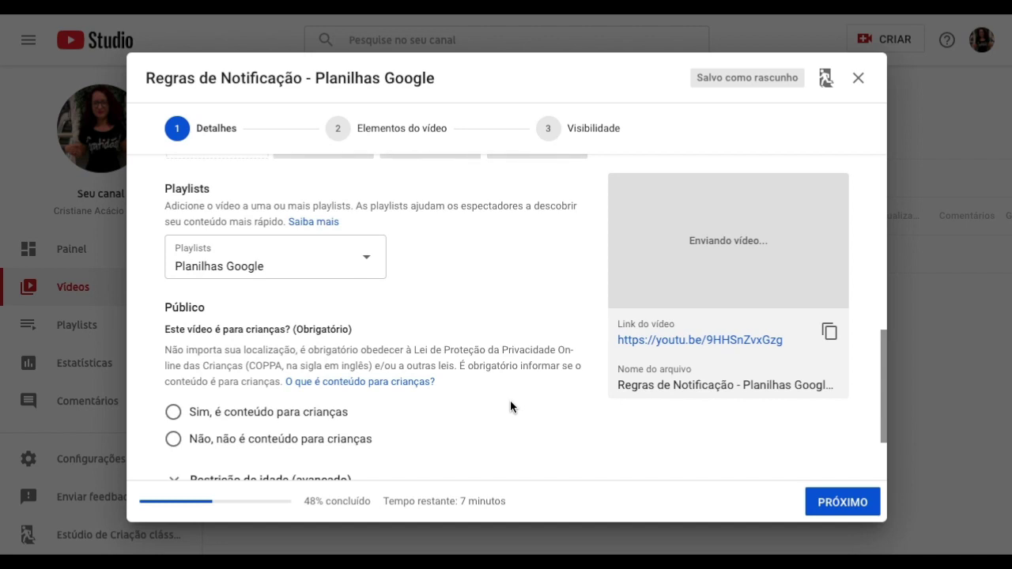
scroll(511, 403, "down", 1)
scroll(510, 407, "down", 1)
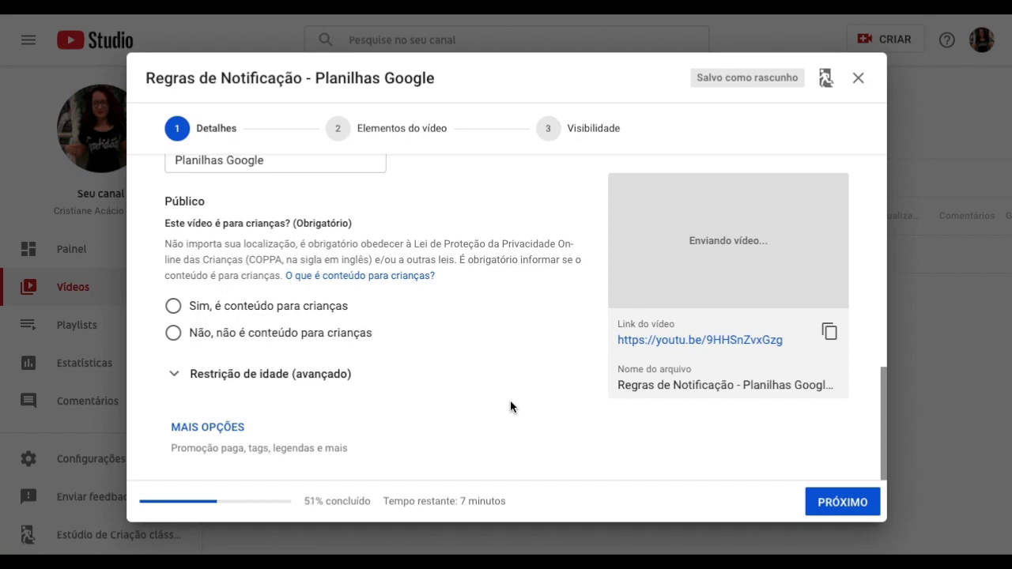
left_click(332, 336)
Expand the advanced age restriction section and the additional options covering paid promotion, tags and captions.
left_click(261, 374)
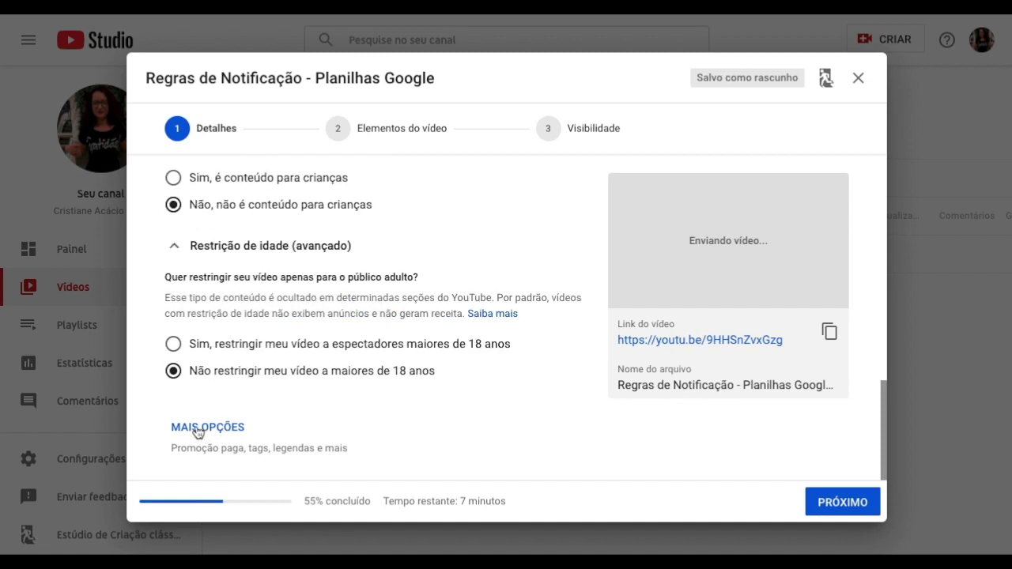
left_click(194, 430)
scroll(404, 427, "down", 2)
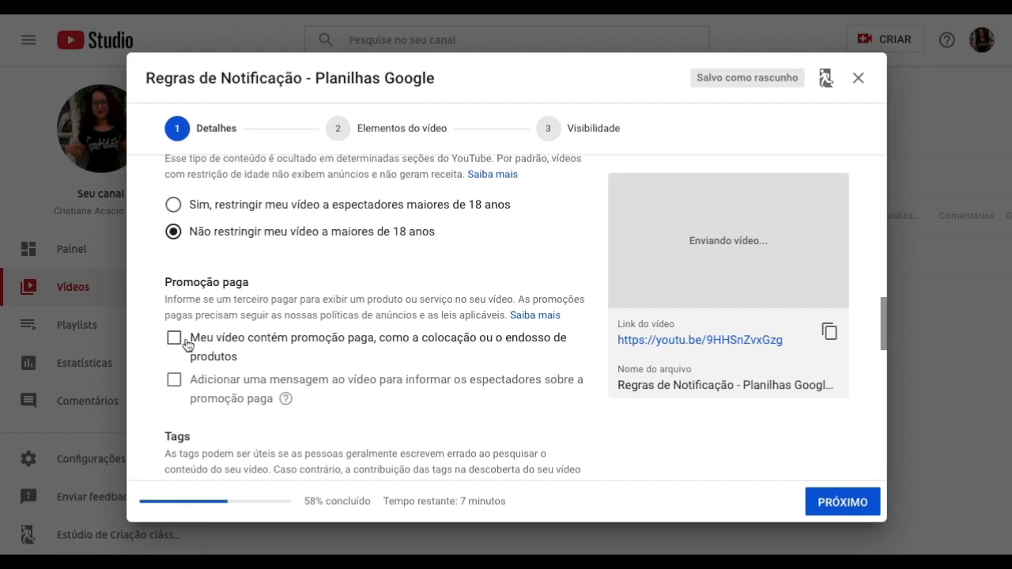
scroll(333, 382, "down", 1)
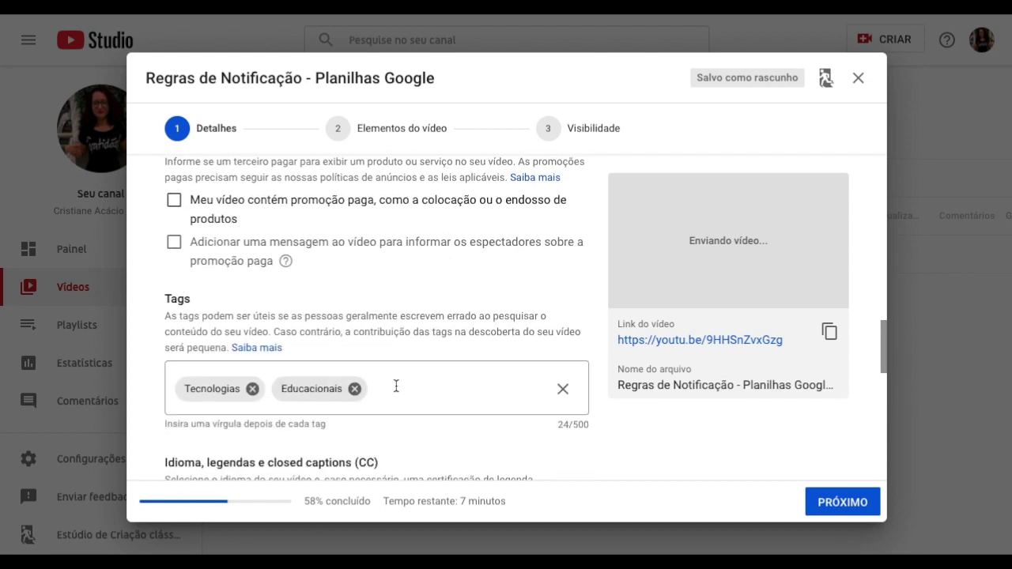
scroll(395, 386, "down", 1)
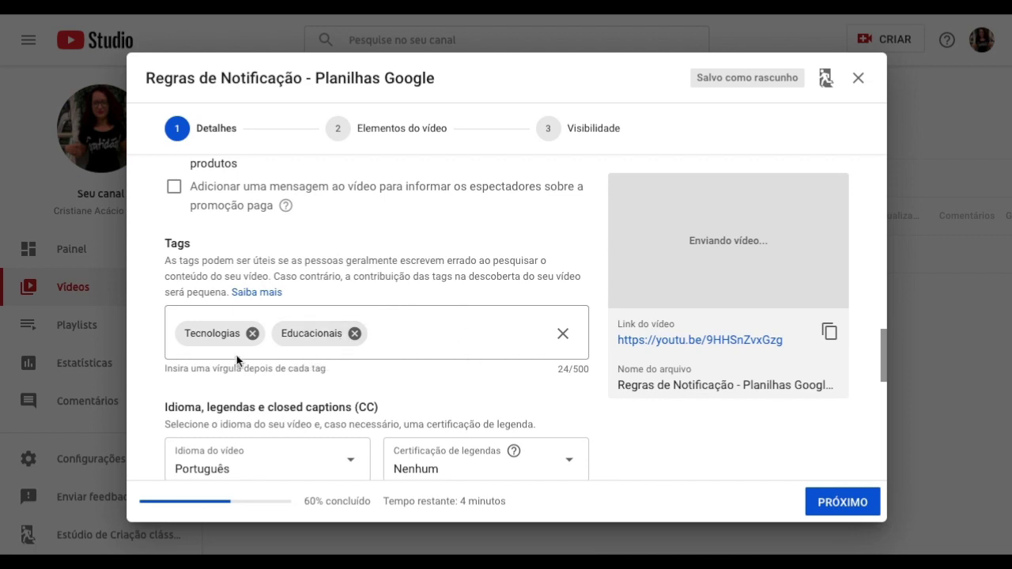
Add the tag "Planilhas Google" to the video.
left_click(430, 345)
type("Plan")
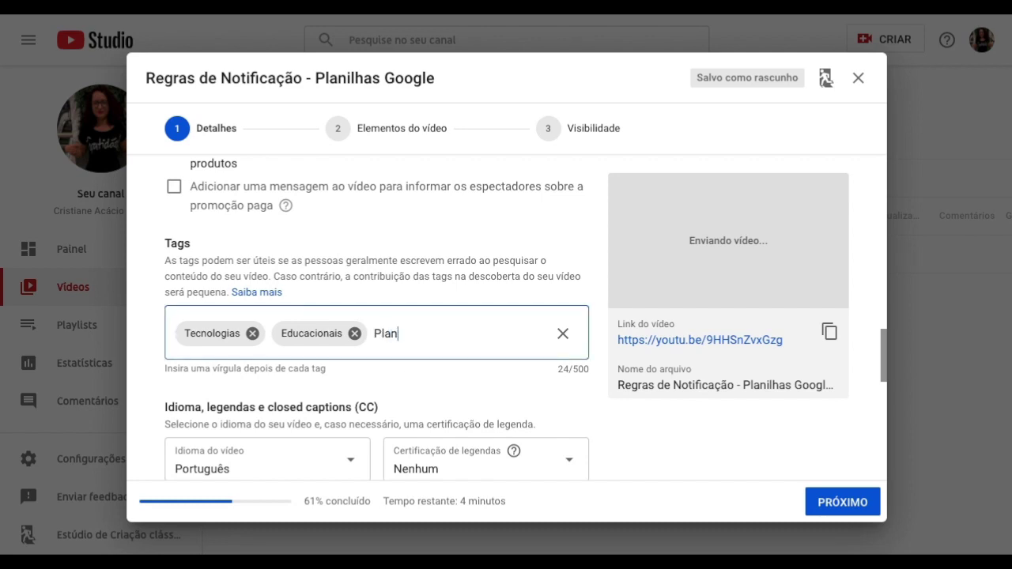
type("ilhas Google")
key("Return")
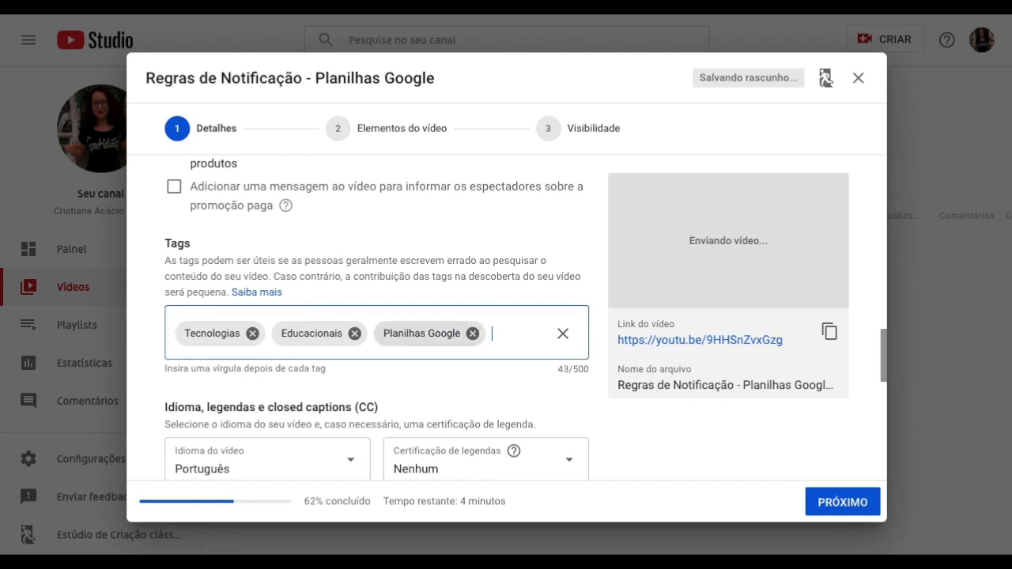
Add the tag "Regras de Notificação" to the video.
type("Regras")
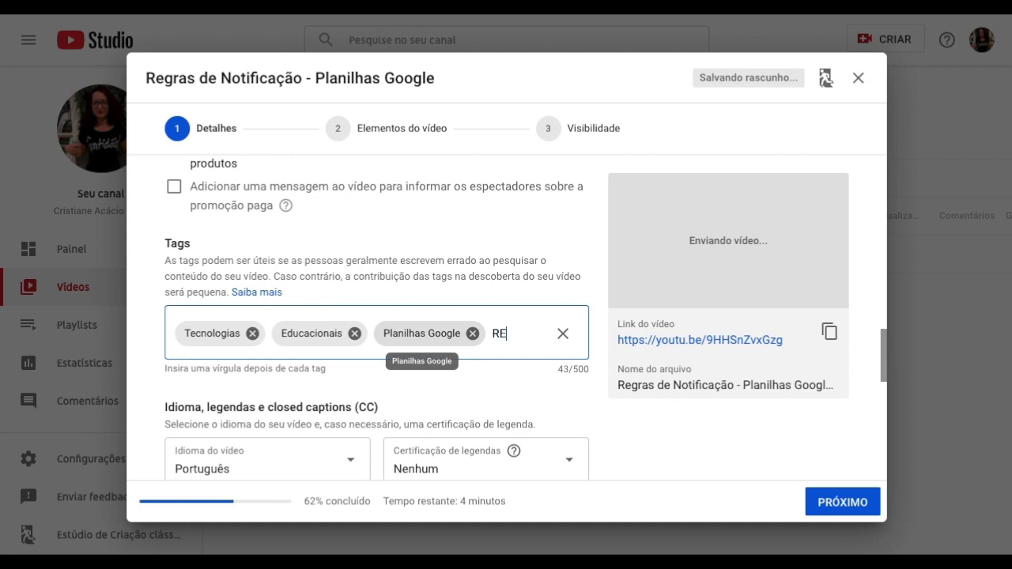
key("BackSpace")
key("BackSpace")
key("BackSpace")
key("BackSpace")
key("BackSpace")
type("egras de Not")
type("ificação")
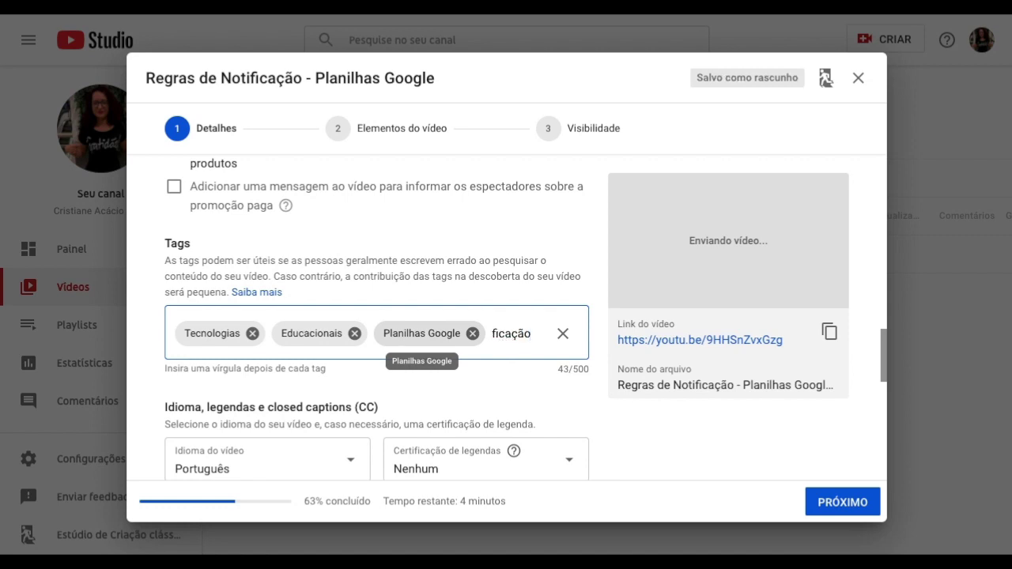
key("Return")
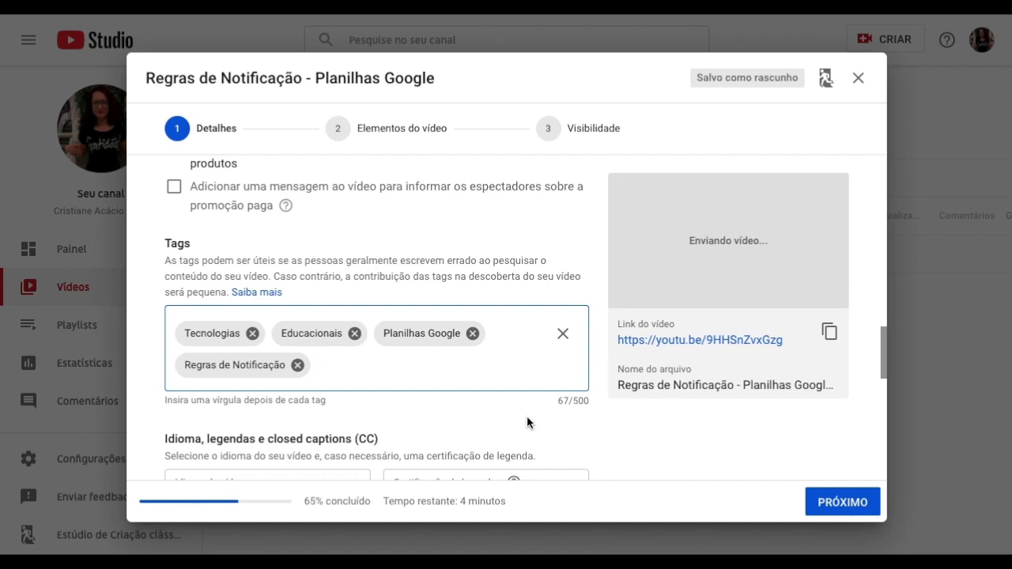
scroll(526, 416, "down", 3)
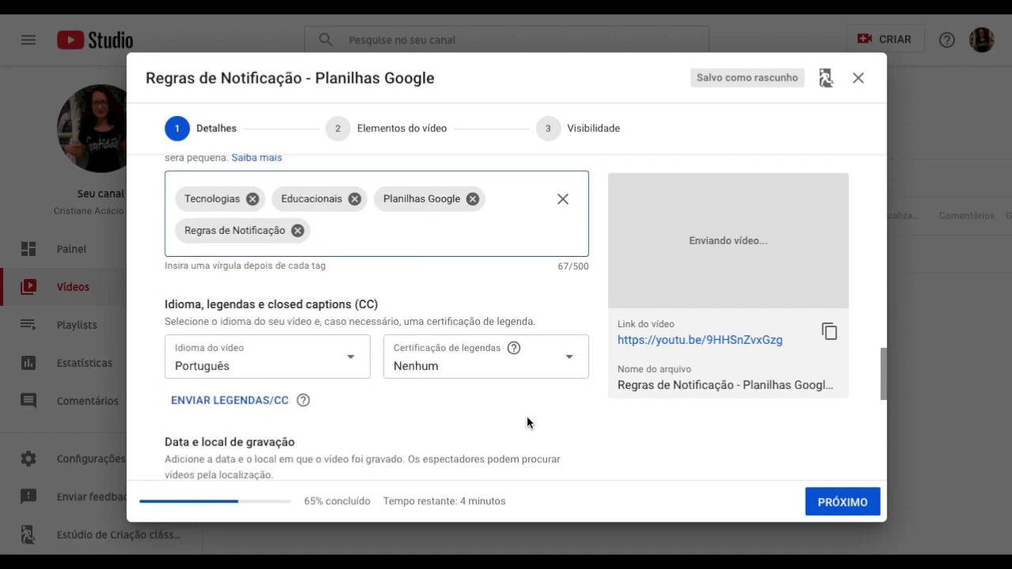
type("Excel")
key("BackSpace")
key("BackSpace")
key("BackSpace")
key("BackSpace")
key("BackSpace")
Choose Atribuição da Creative Commons as the video's license.
scroll(417, 418, "down", 1)
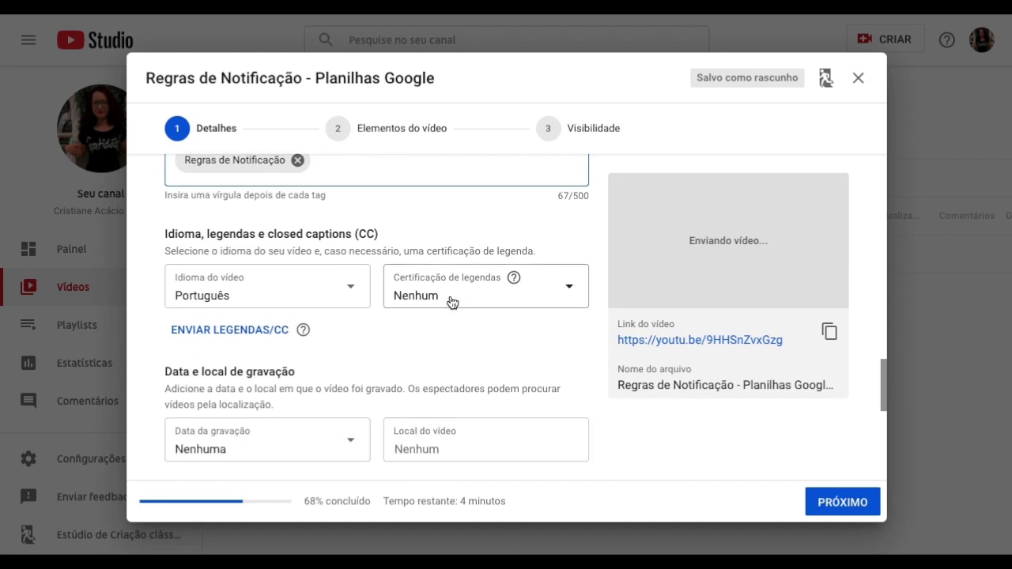
scroll(485, 370, "down", 2)
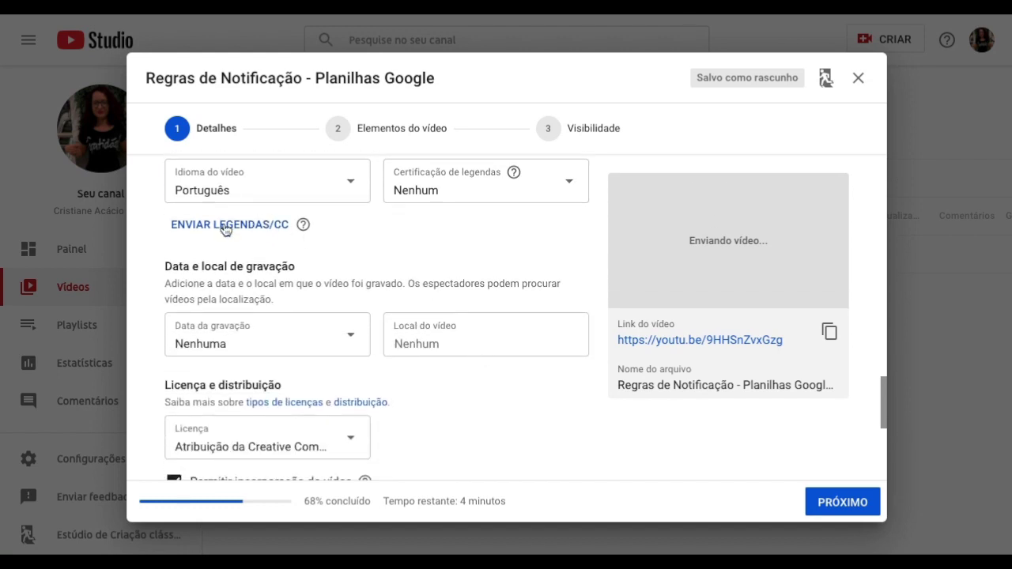
scroll(494, 268, "down", 1)
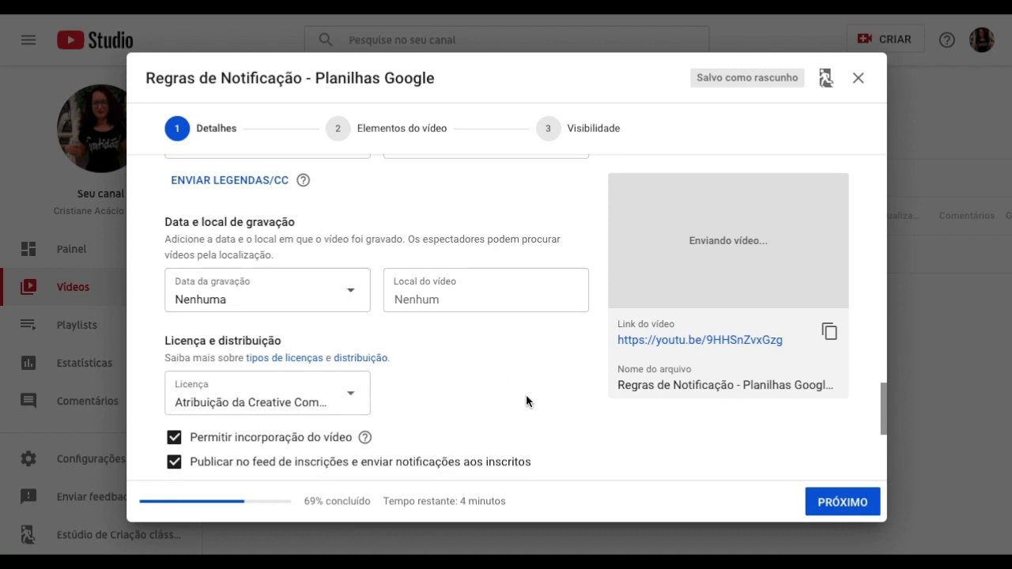
scroll(526, 395, "down", 2)
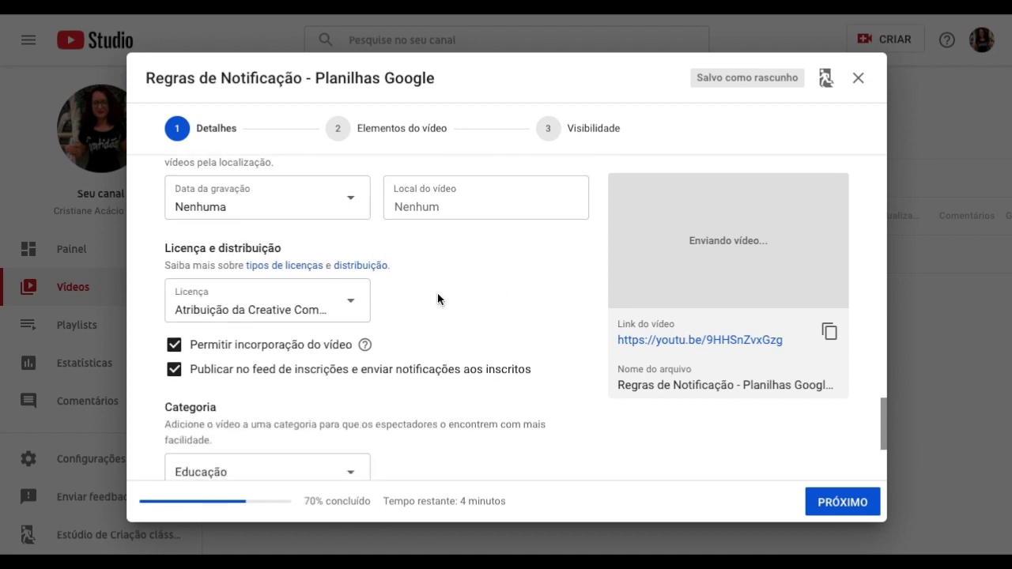
left_click(354, 301)
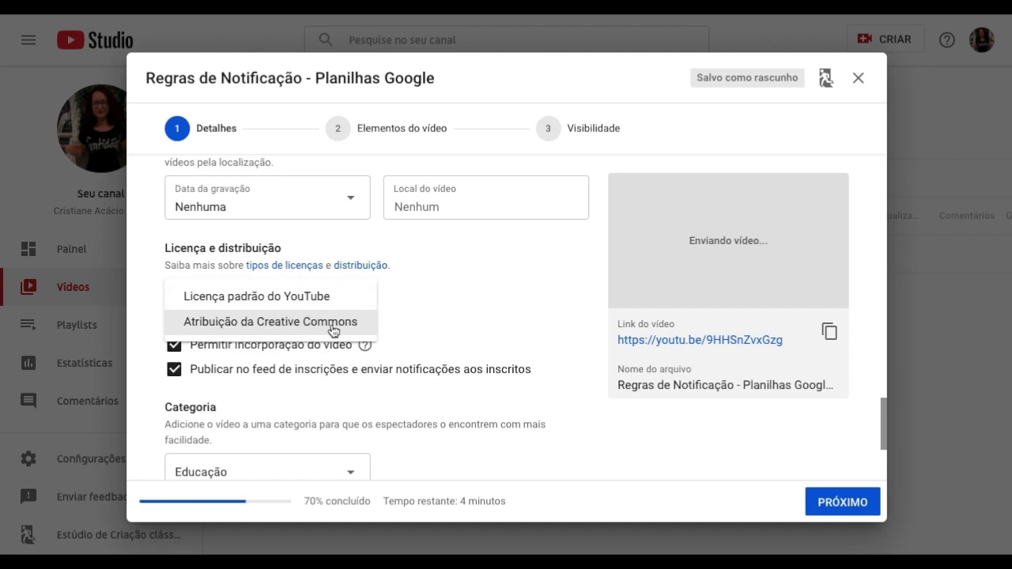
key("Return")
scroll(487, 315, "down", 2)
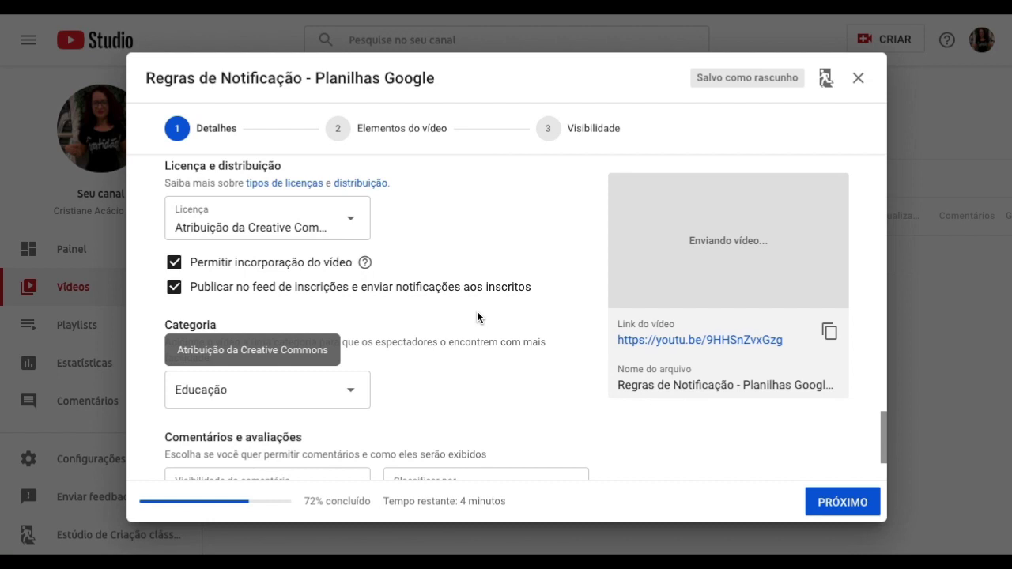
left_click(526, 318)
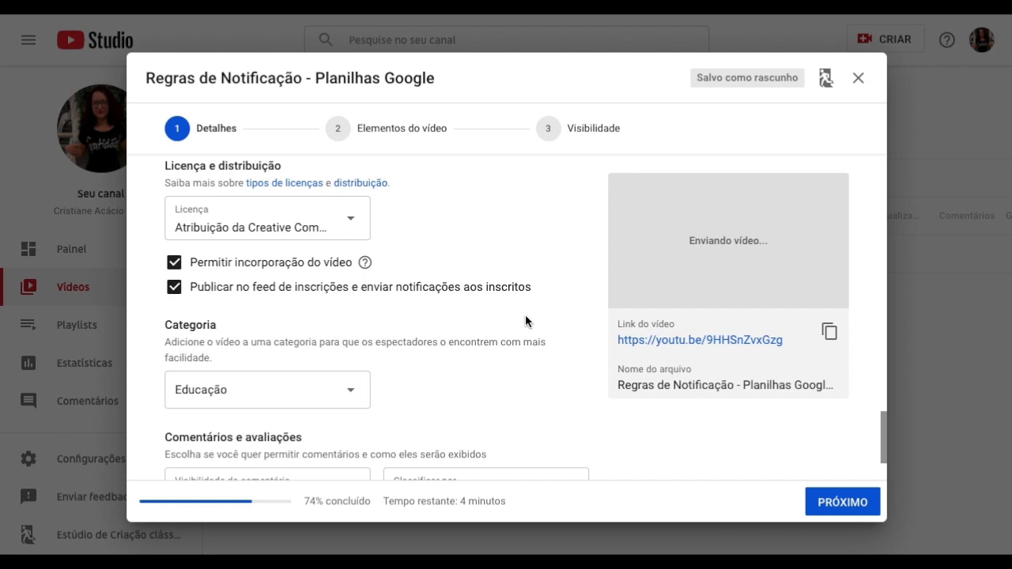
Examine the available choices for comment visibility and comment sorting under the comments and ratings settings.
scroll(509, 426, "down", 2)
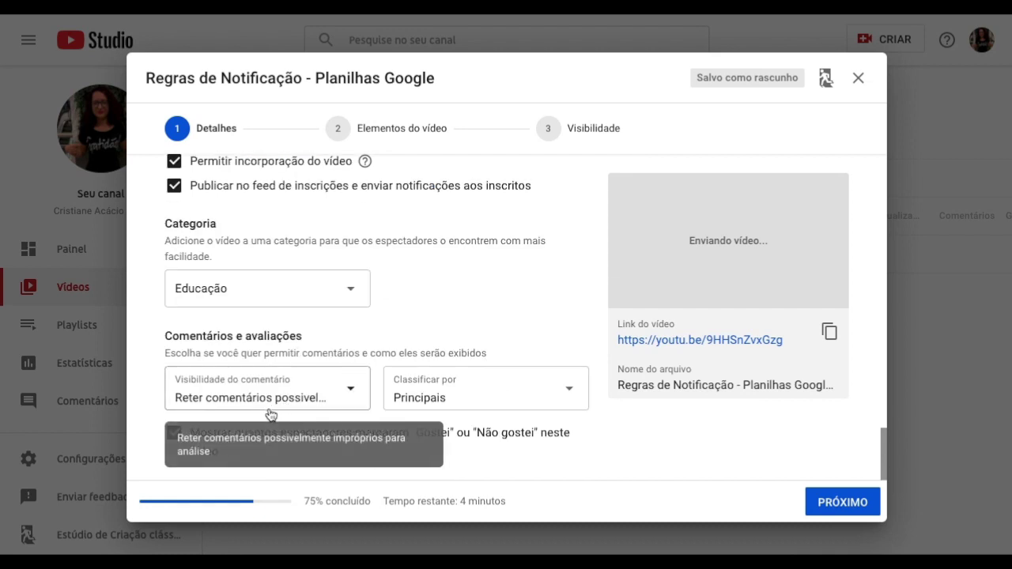
left_click(363, 402)
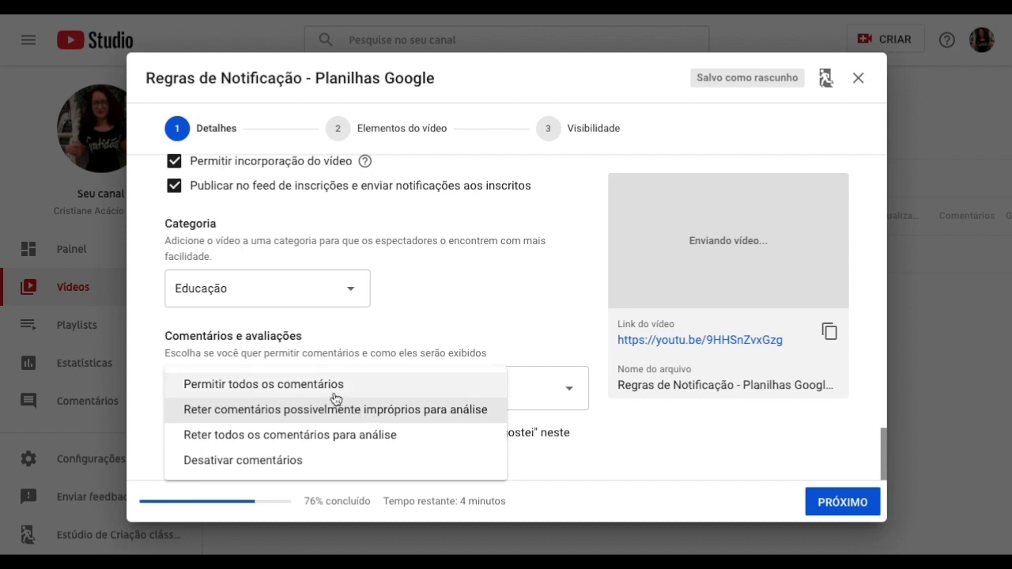
left_click(519, 321)
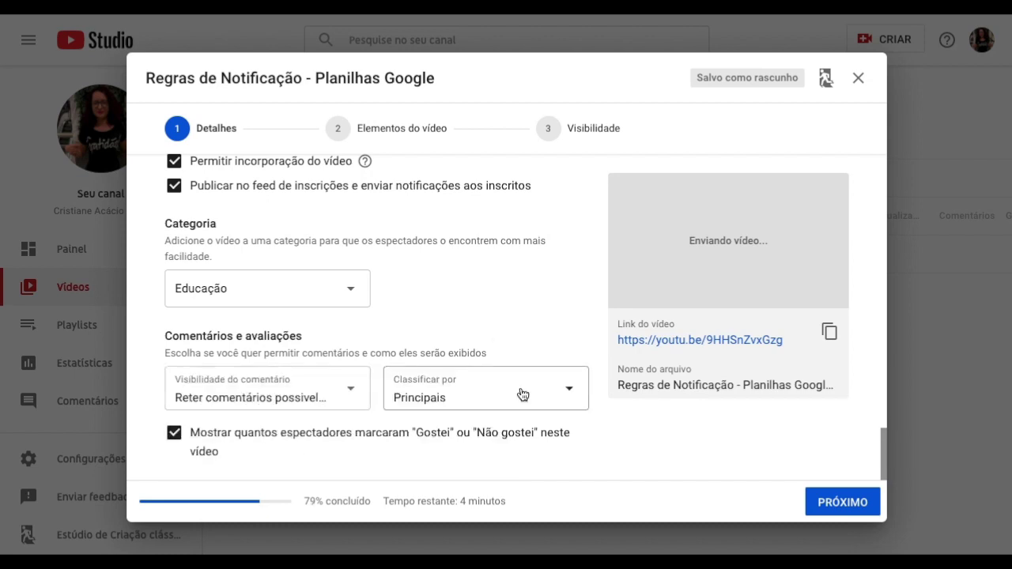
left_click(575, 402)
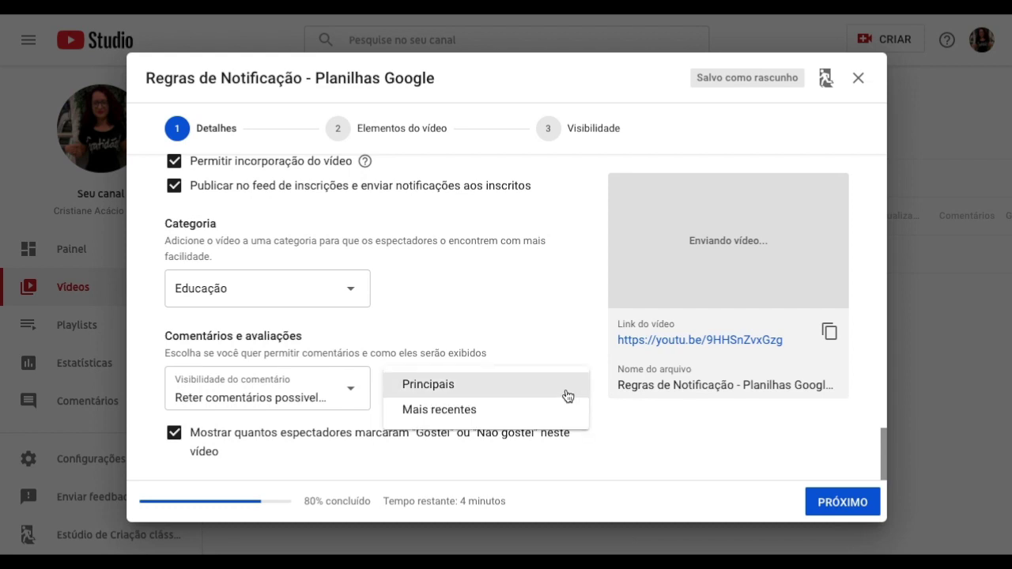
left_click(567, 395)
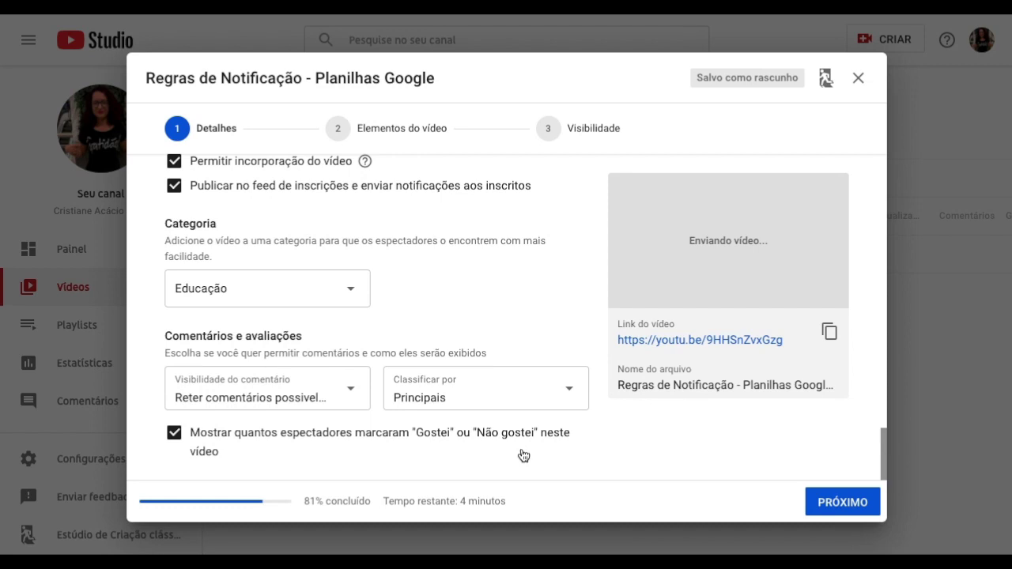
Move past the Detalhes and Elementos do vídeo stages to the Visibilidade stage of the upload.
left_click(382, 136)
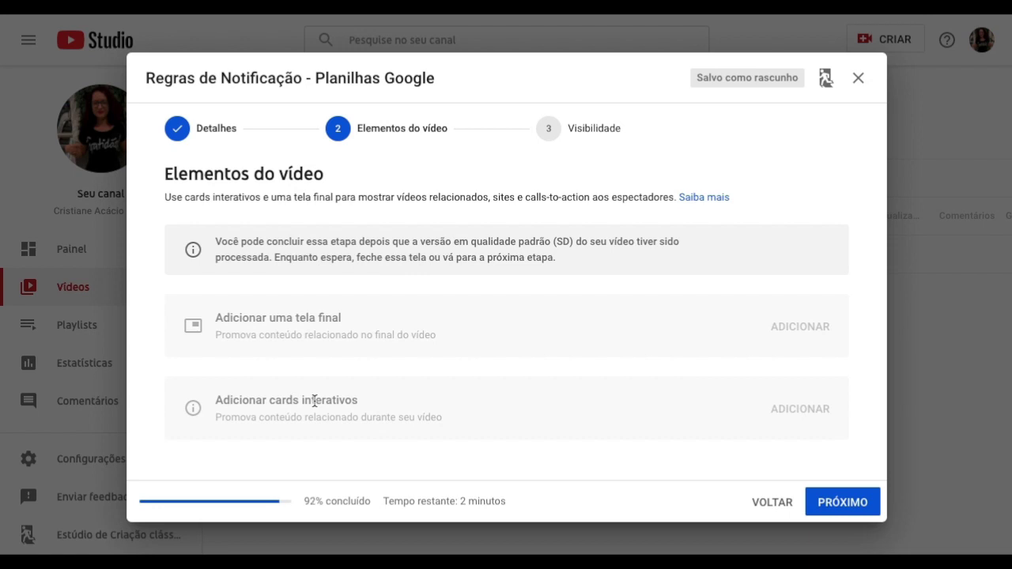
left_click(842, 506)
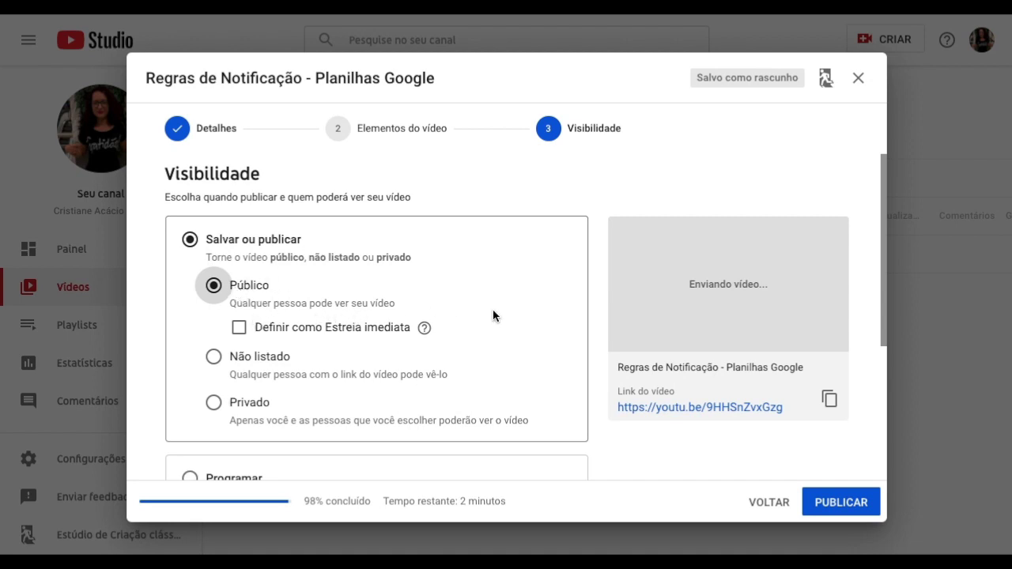
Set the video's visibility to Não listado, and change it to Privado.
scroll(493, 316, "down", 1)
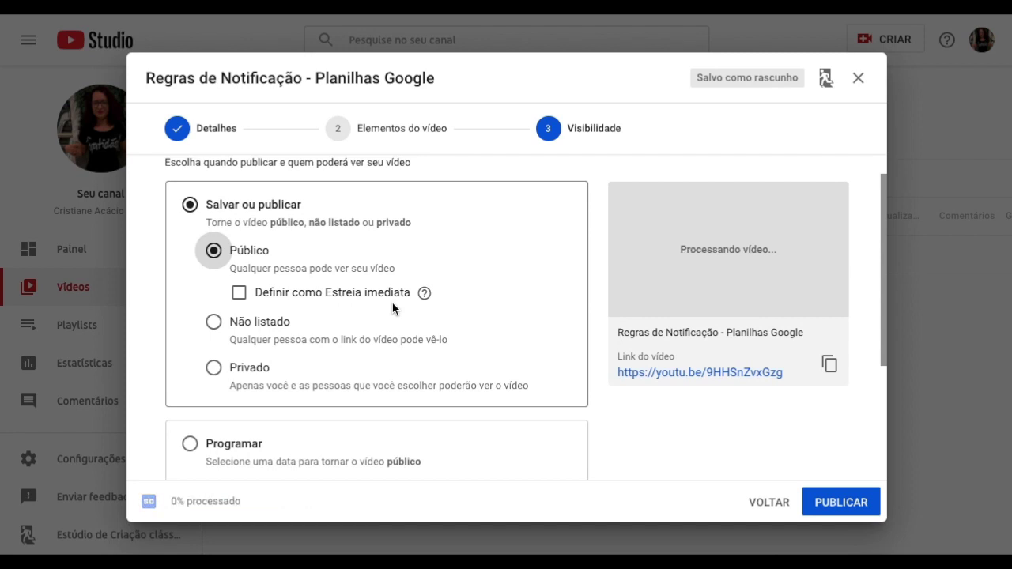
left_click(213, 322)
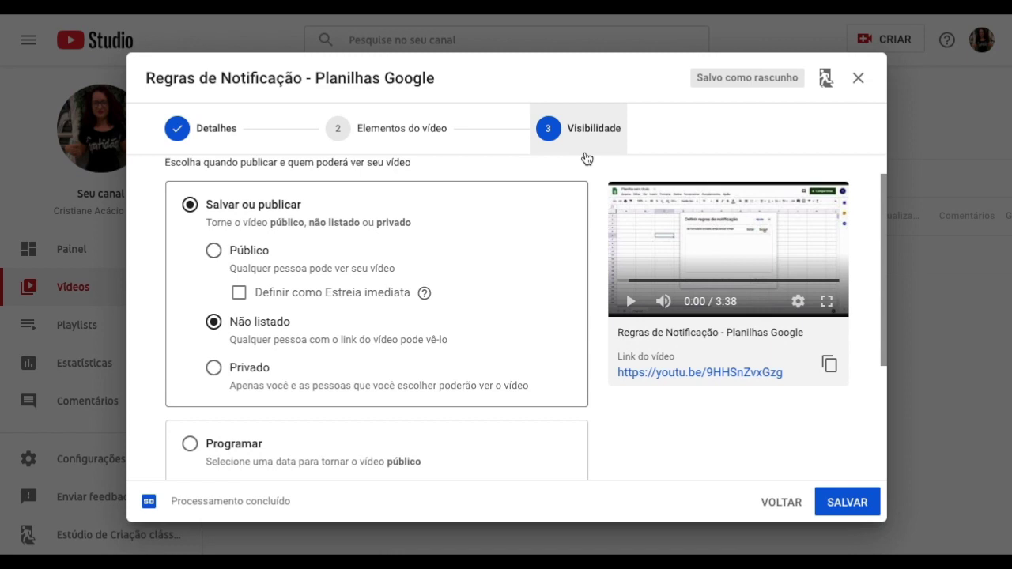
left_click(250, 375)
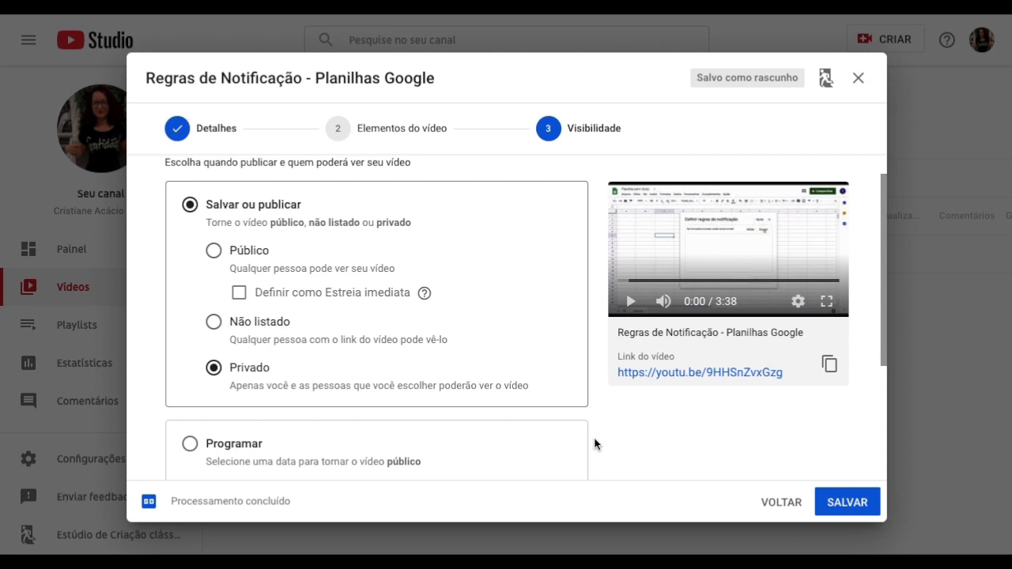
Choose to schedule the video's publication and set the date to 1 de abr. de 2020.
scroll(594, 437, "down", 2)
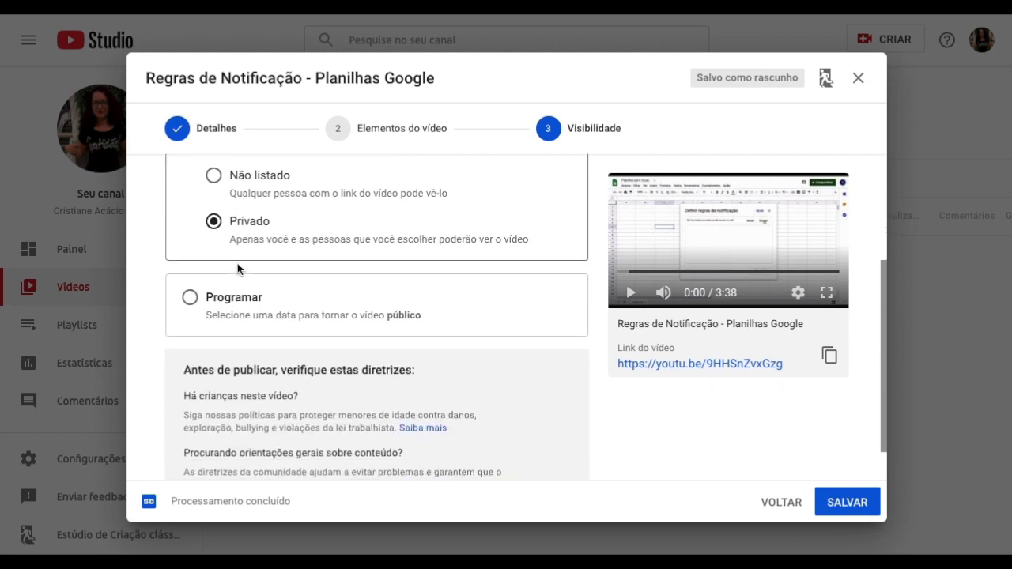
left_click(191, 298)
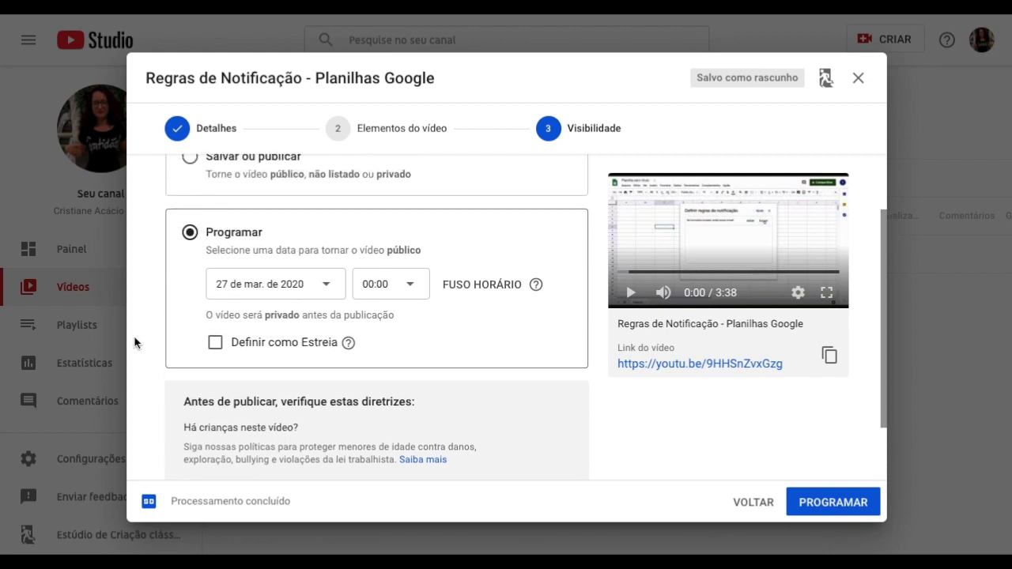
left_click(325, 286)
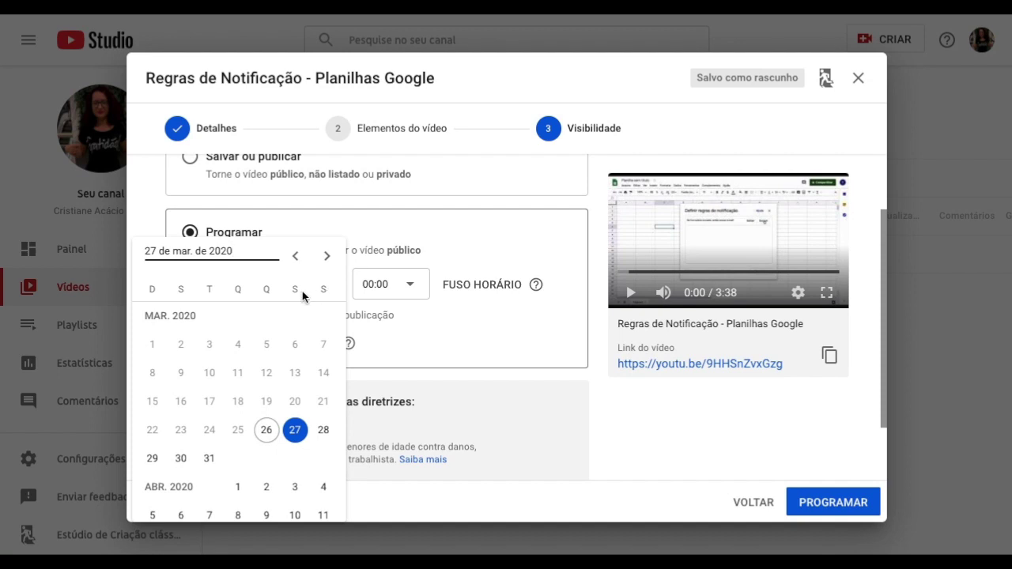
scroll(228, 439, "down", 1)
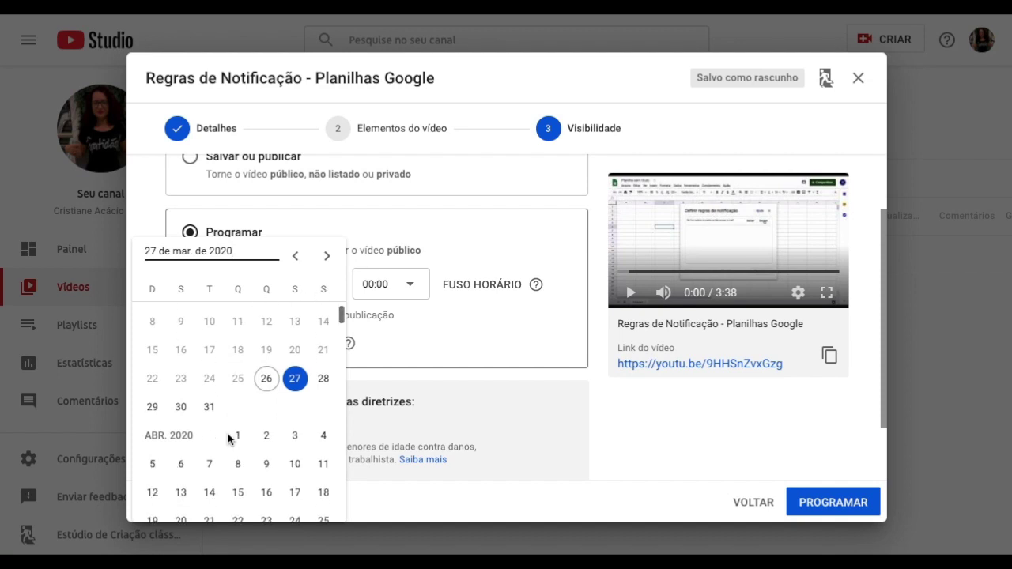
left_click(240, 437)
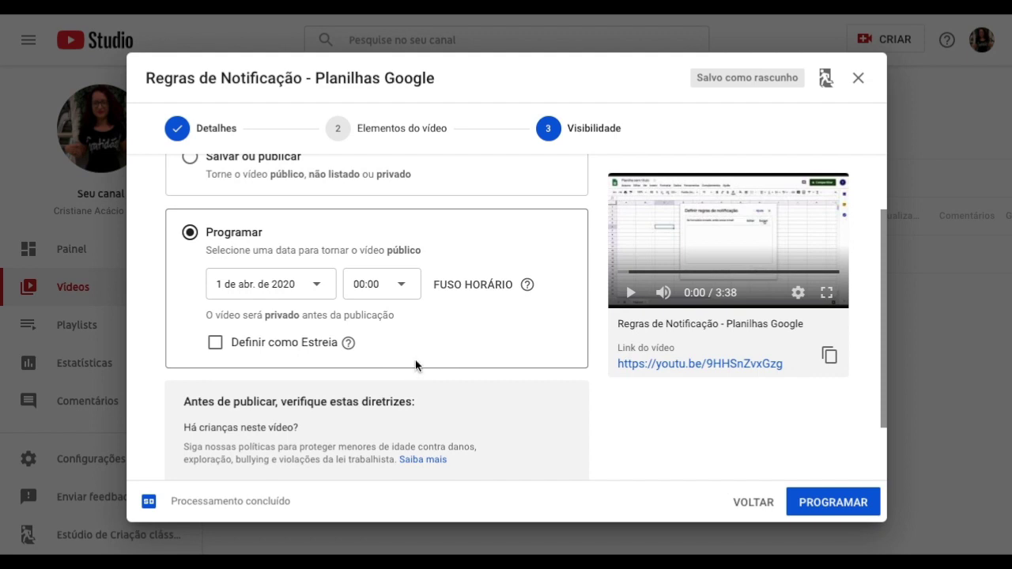
Set the scheduled publication time to 08:00.
left_click(405, 286)
scroll(383, 465, "down", 5)
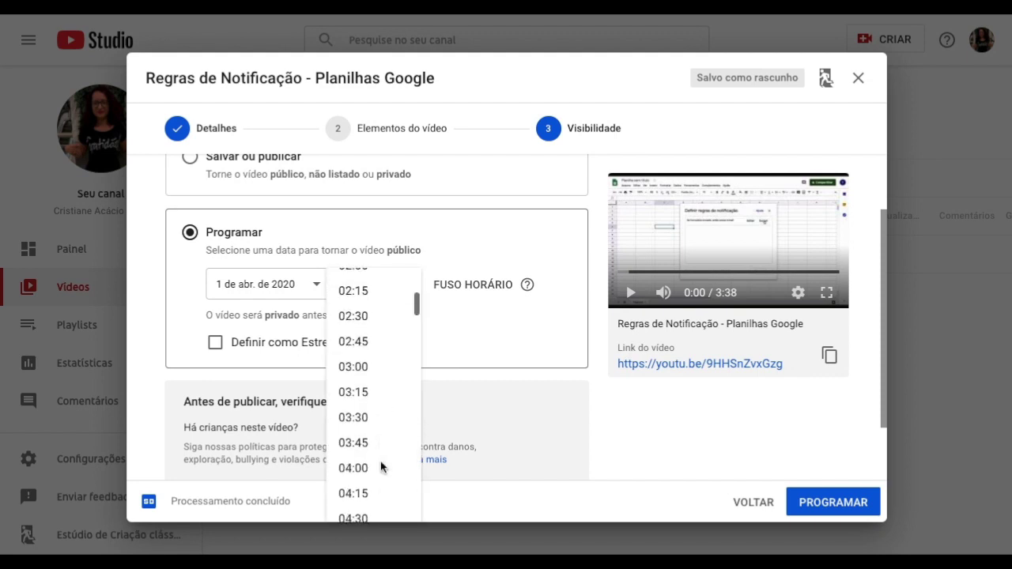
scroll(380, 461, "down", 4)
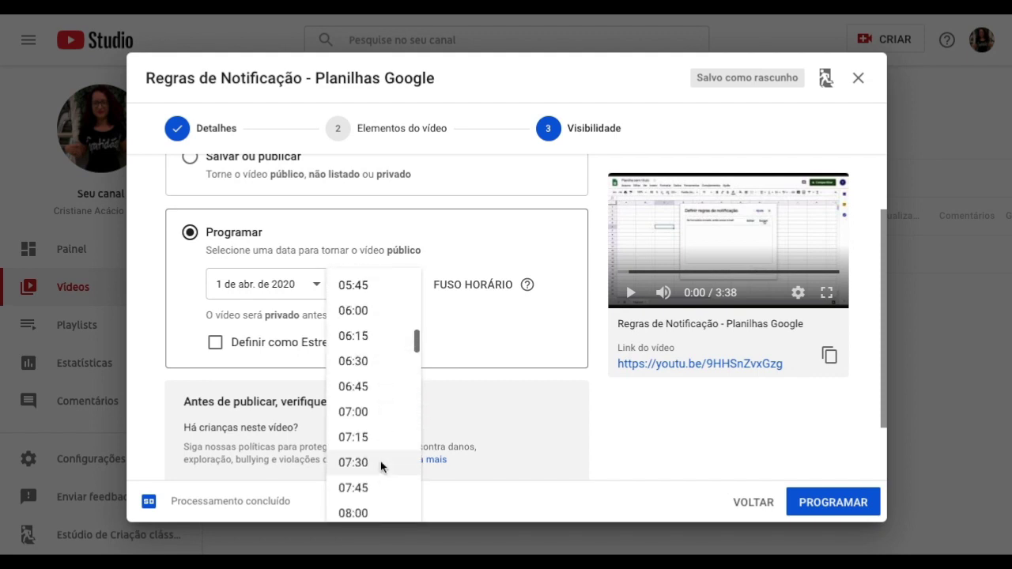
left_click(380, 461)
scroll(381, 461, "down", 1)
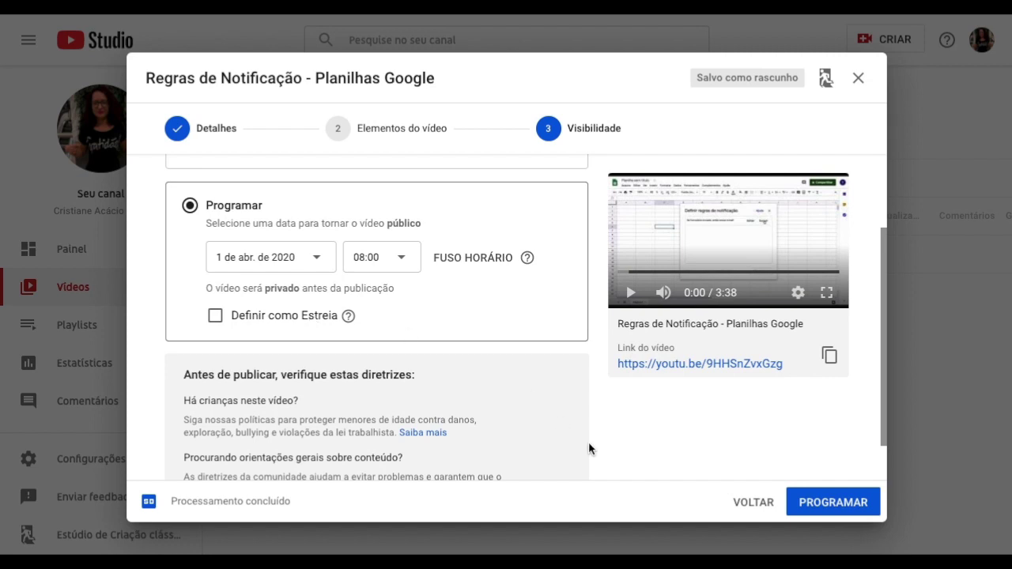
Check the end screen and interactive card options in Elementos do vídeo, and return to the visibility settings.
scroll(506, 418, "down", 1)
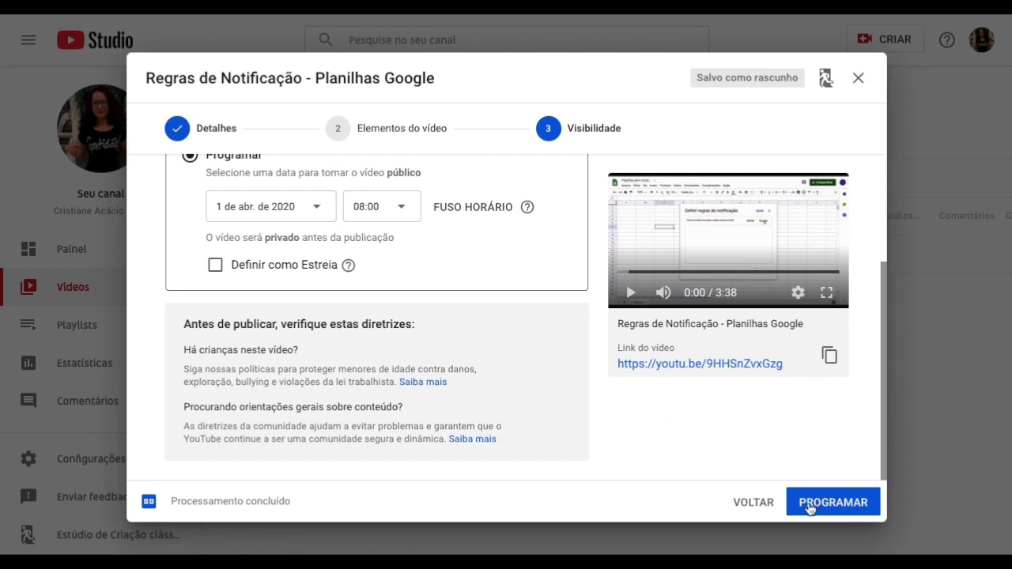
left_click(352, 129)
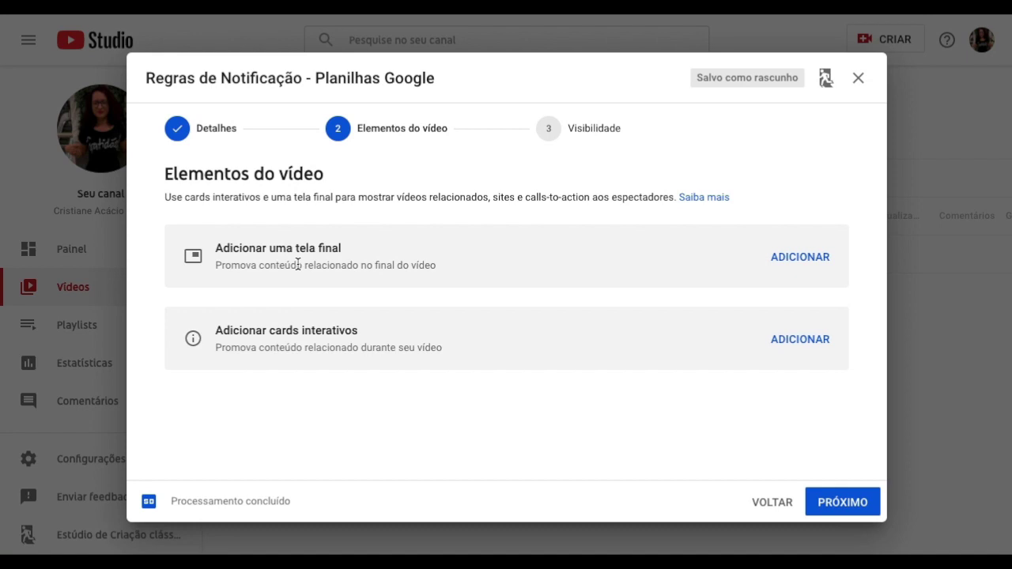
left_click(601, 128)
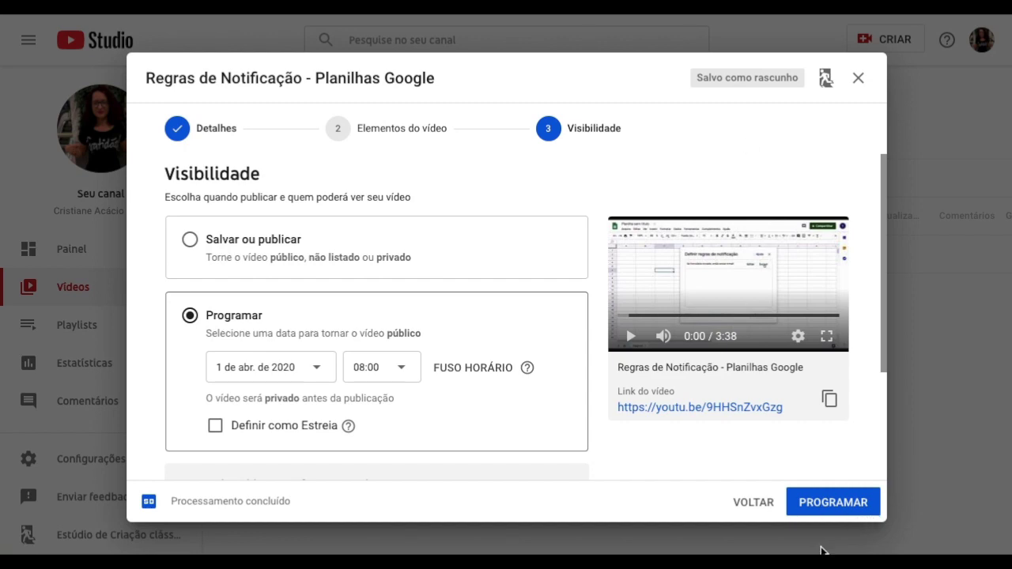
Confirm the video's scheduled publication and close the confirmation dialog.
left_click(824, 510)
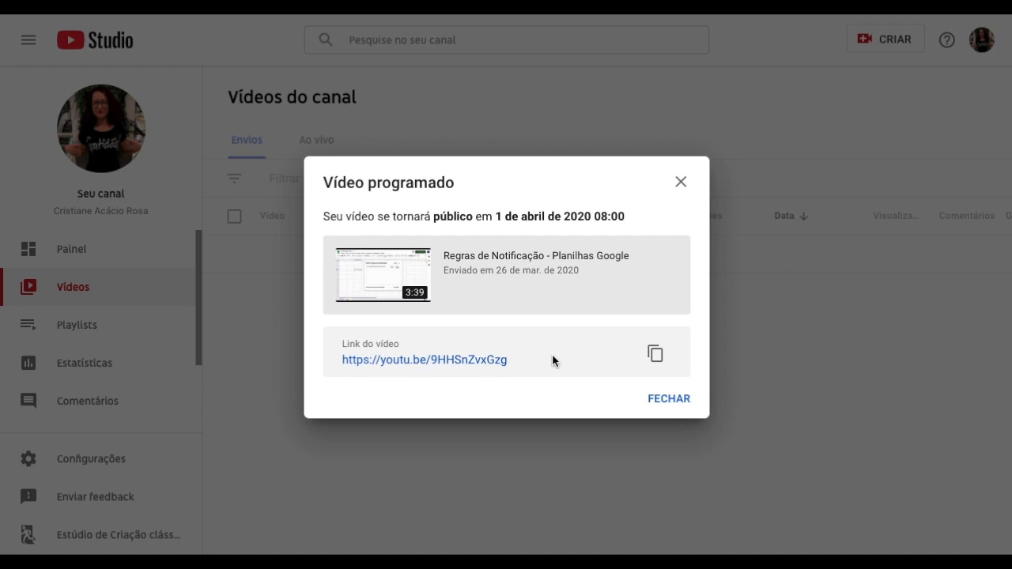
left_click(669, 400)
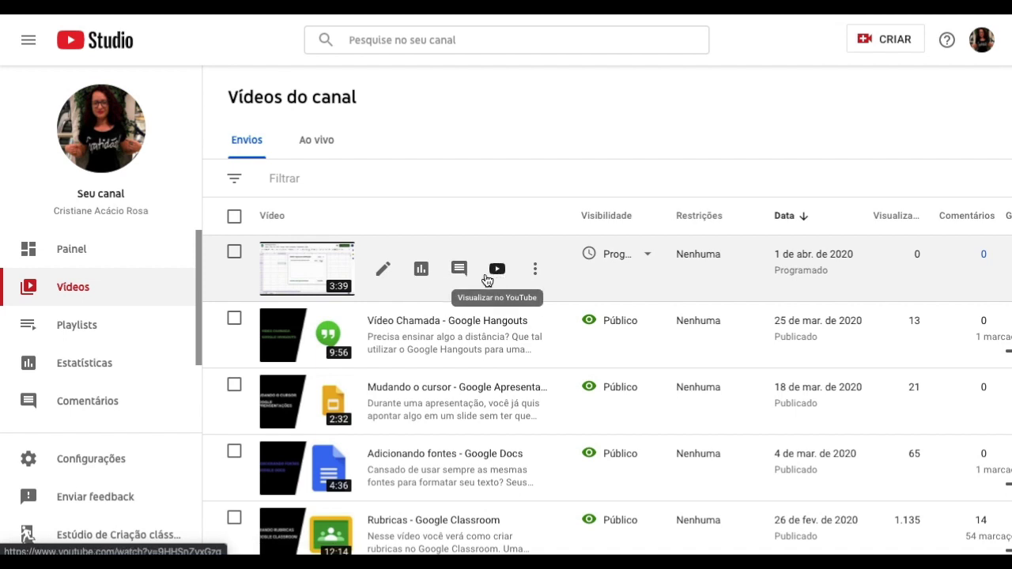
Open the scheduled video's details and select the thumbnail with the Regras de Notificação title and green spreadsheet icon.
left_click(383, 272)
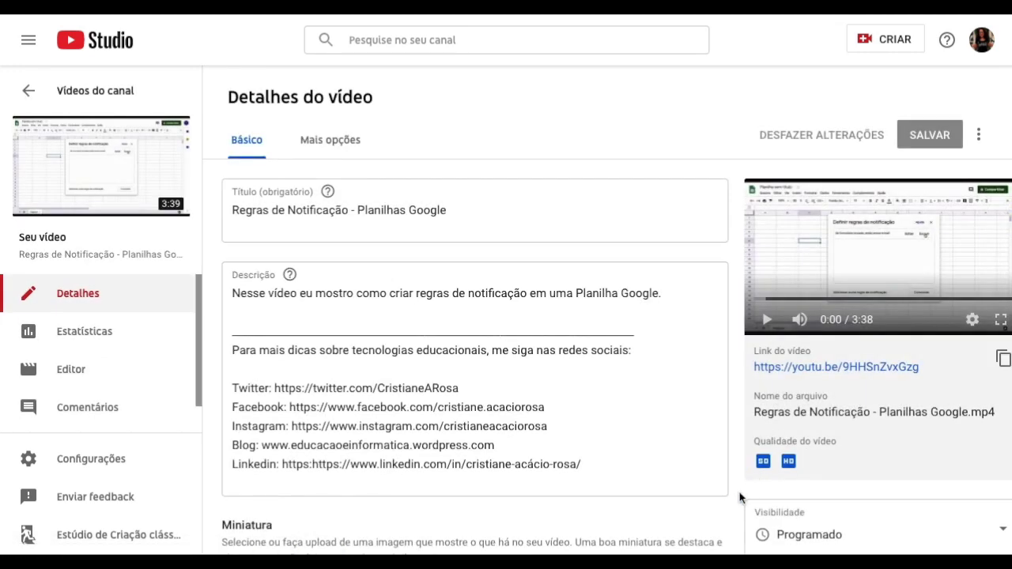
scroll(740, 497, "down", 3)
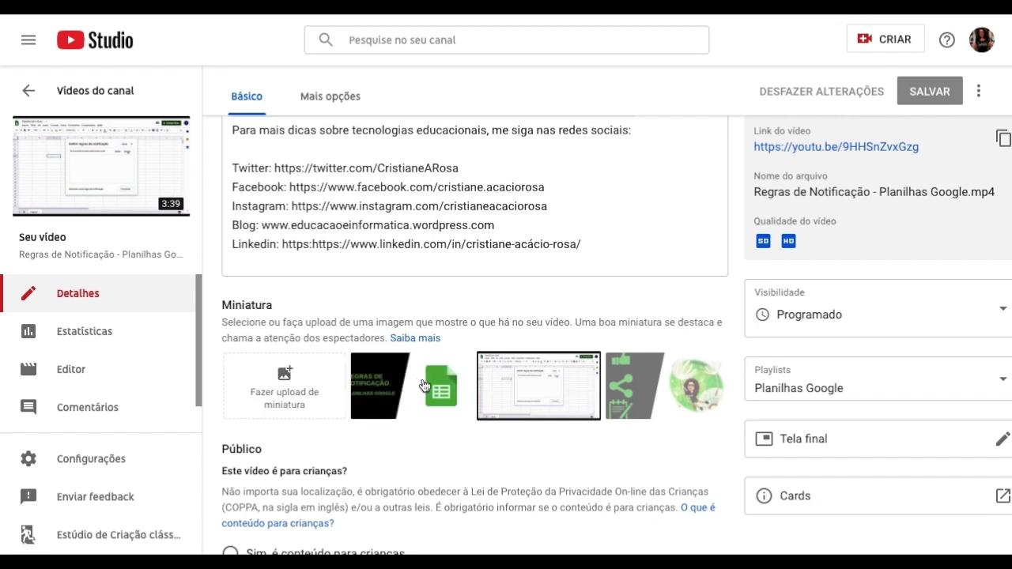
left_click(644, 378)
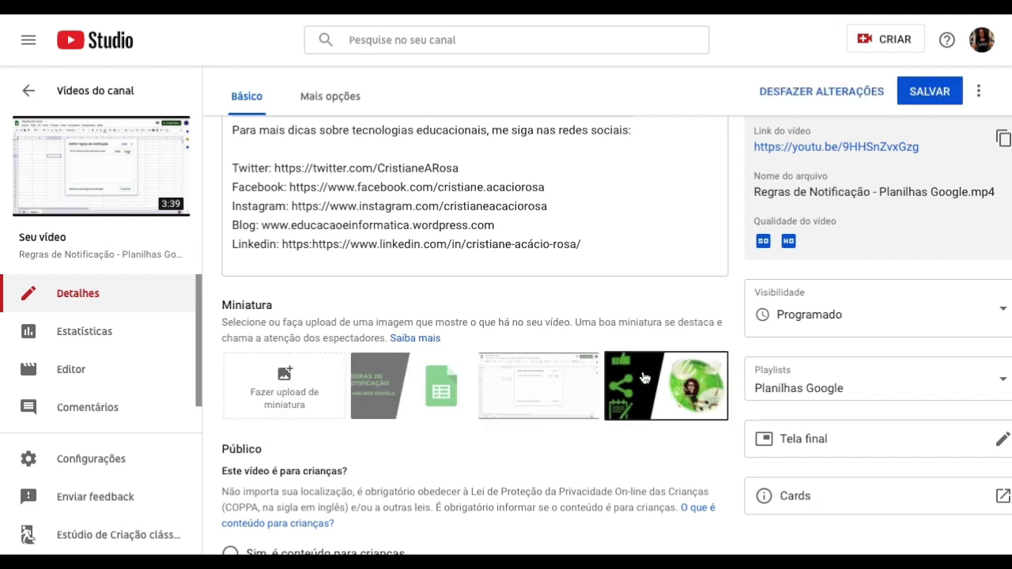
left_click(417, 391)
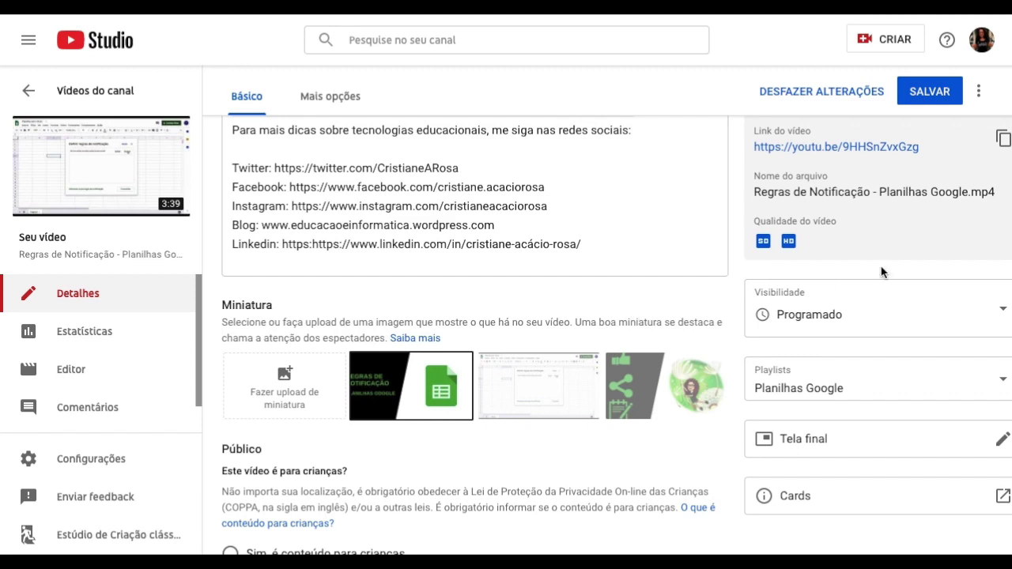
scroll(881, 269, "up", 3)
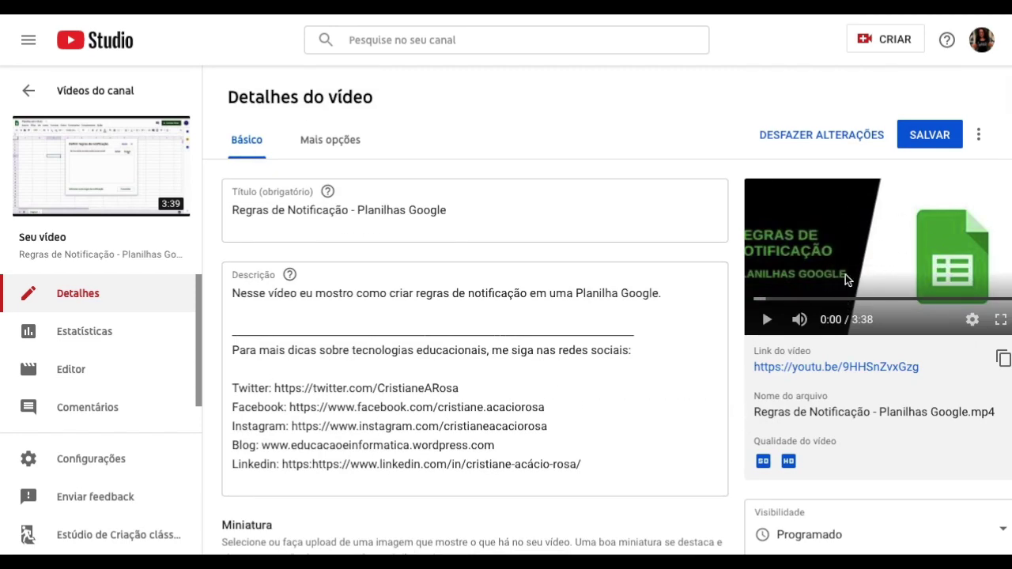
Review the video's title, description, thumbnail, audience setting and tags on the details page.
scroll(743, 419, "down", 1)
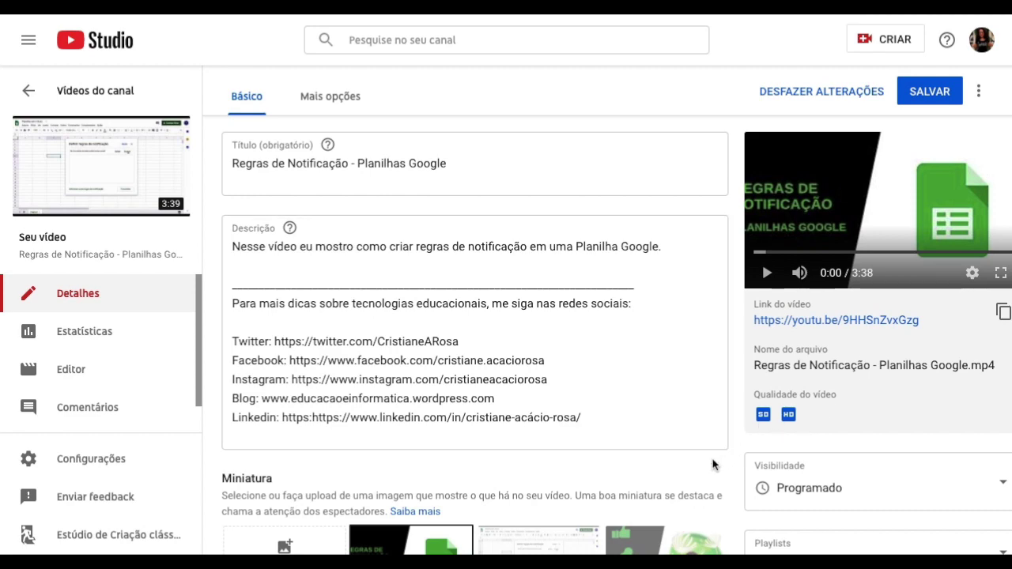
scroll(714, 467, "down", 3)
scroll(714, 467, "down", 3)
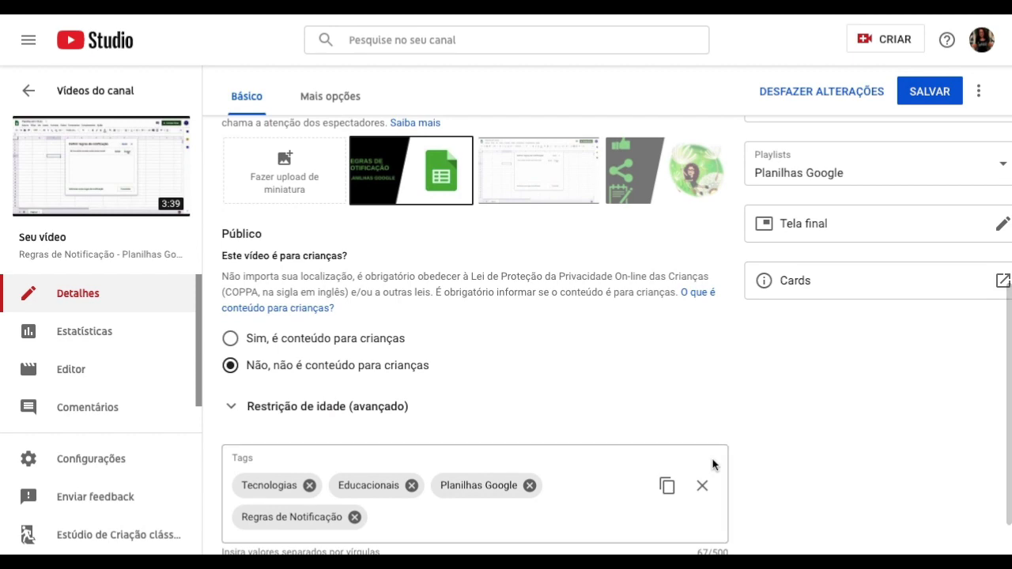
scroll(714, 467, "down", 1)
scroll(714, 467, "up", 8)
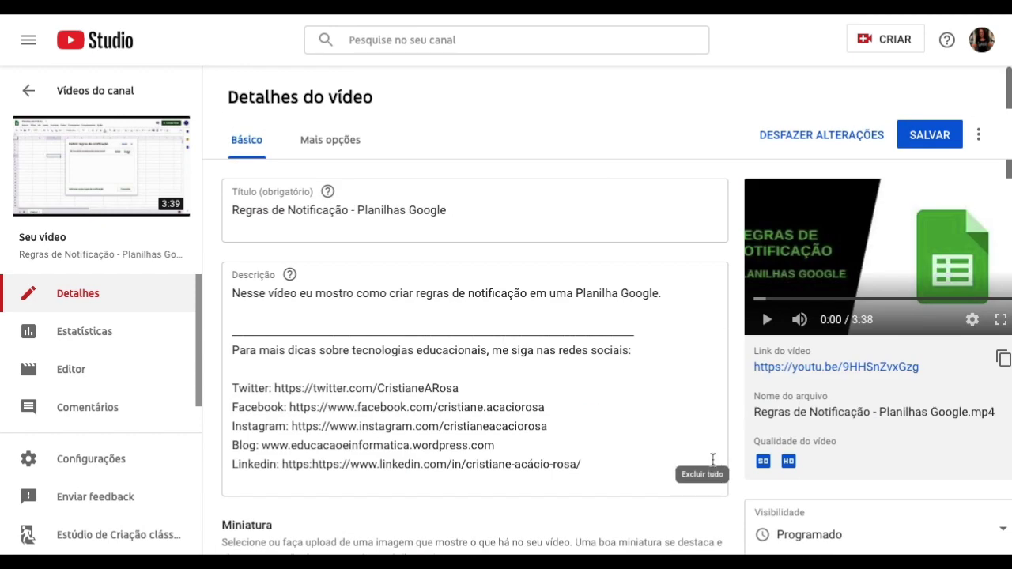
scroll(714, 466, "down", 8)
left_click(419, 481)
left_click(769, 401)
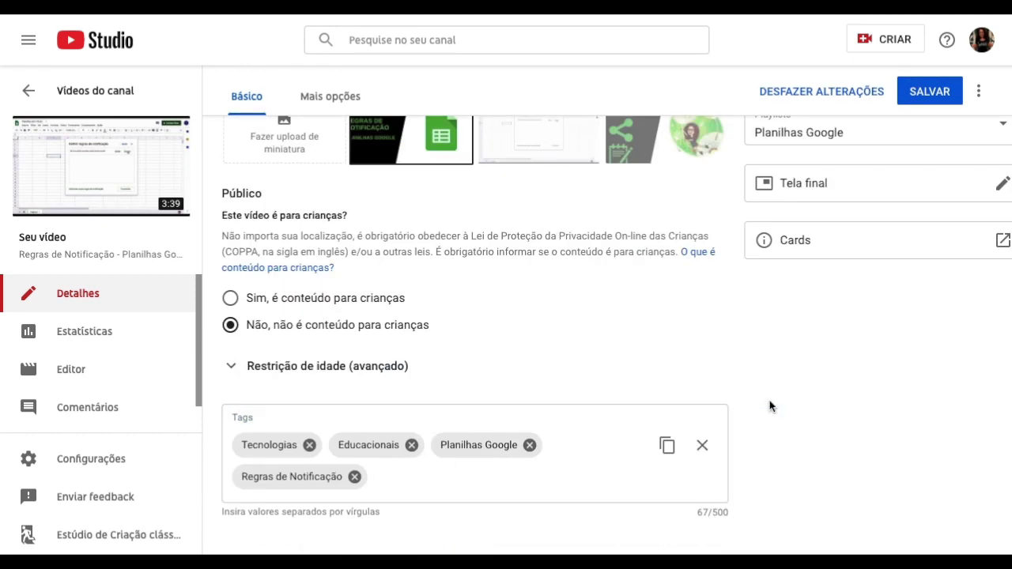
scroll(770, 400, "up", 2)
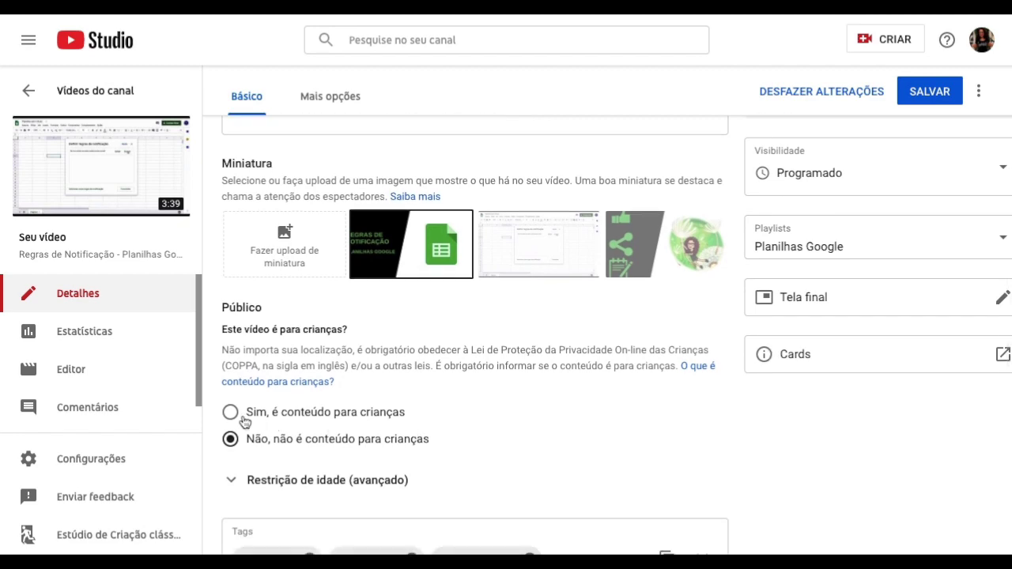
scroll(730, 389, "up", 5)
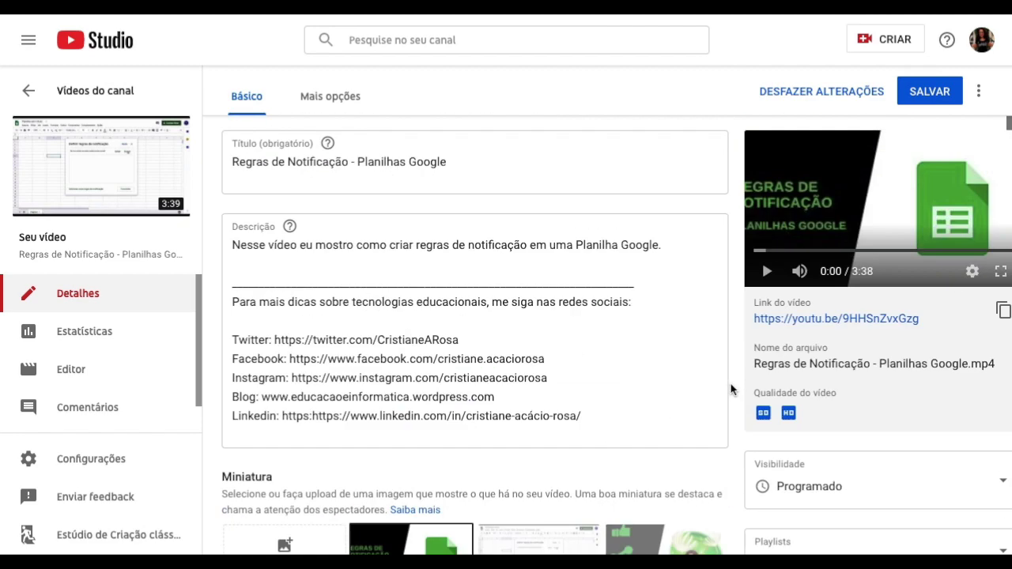
Save the changes to the video's details.
left_click(931, 131)
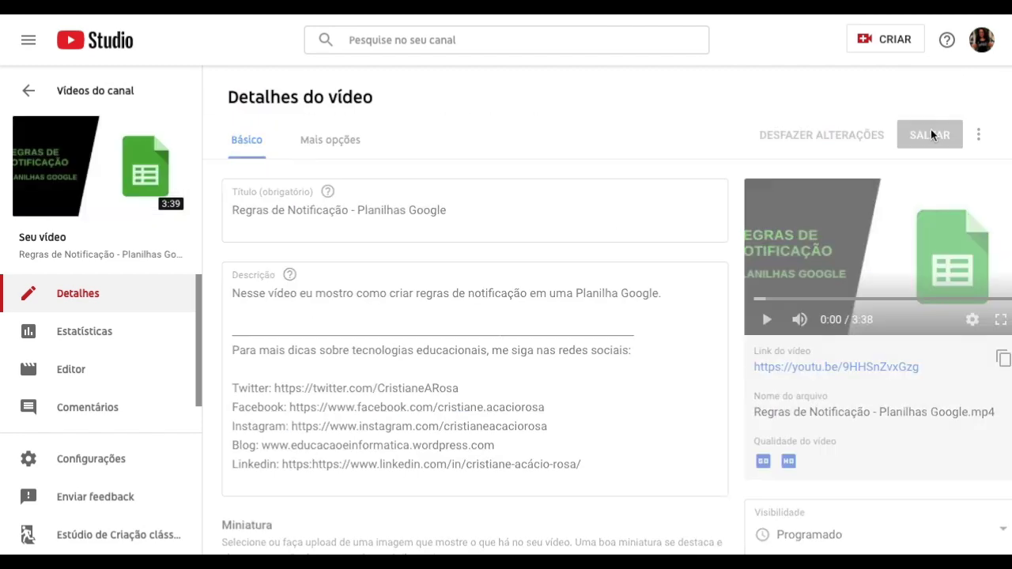